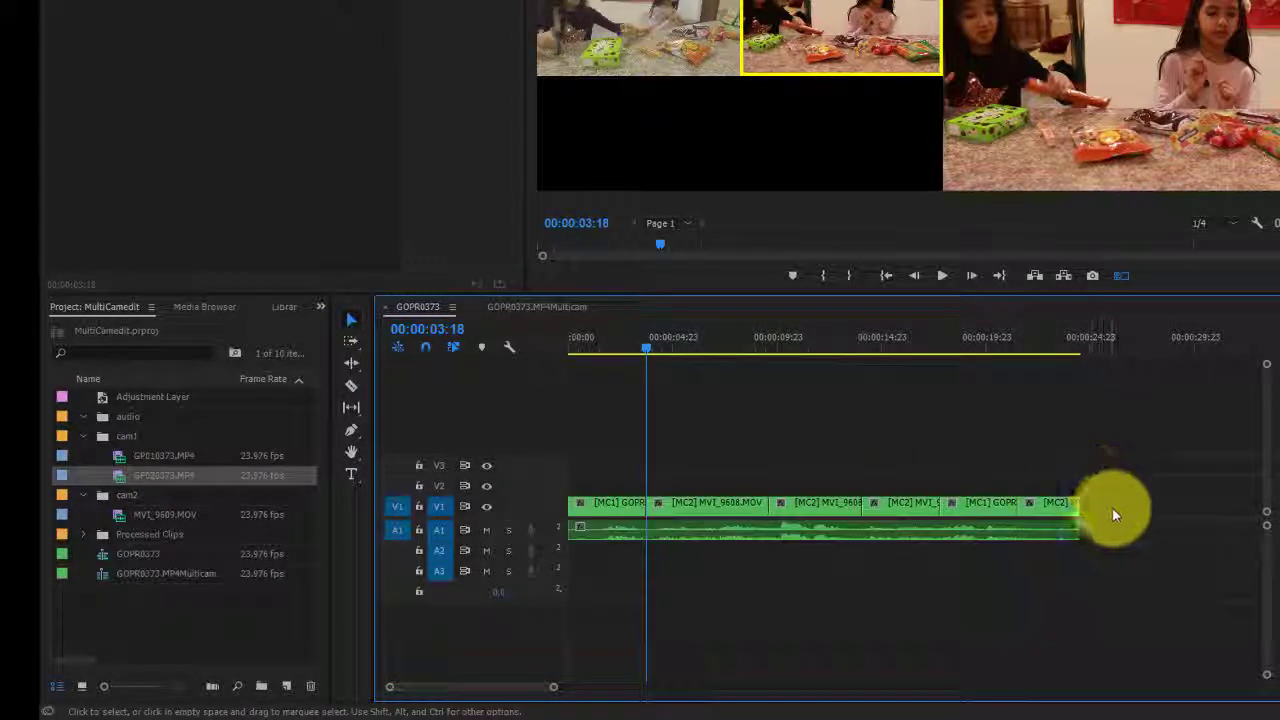
Marquee-select all the multicam clips on V1 and A1 of the GOPR0373 sequence.
drag(1112, 507, 608, 472)
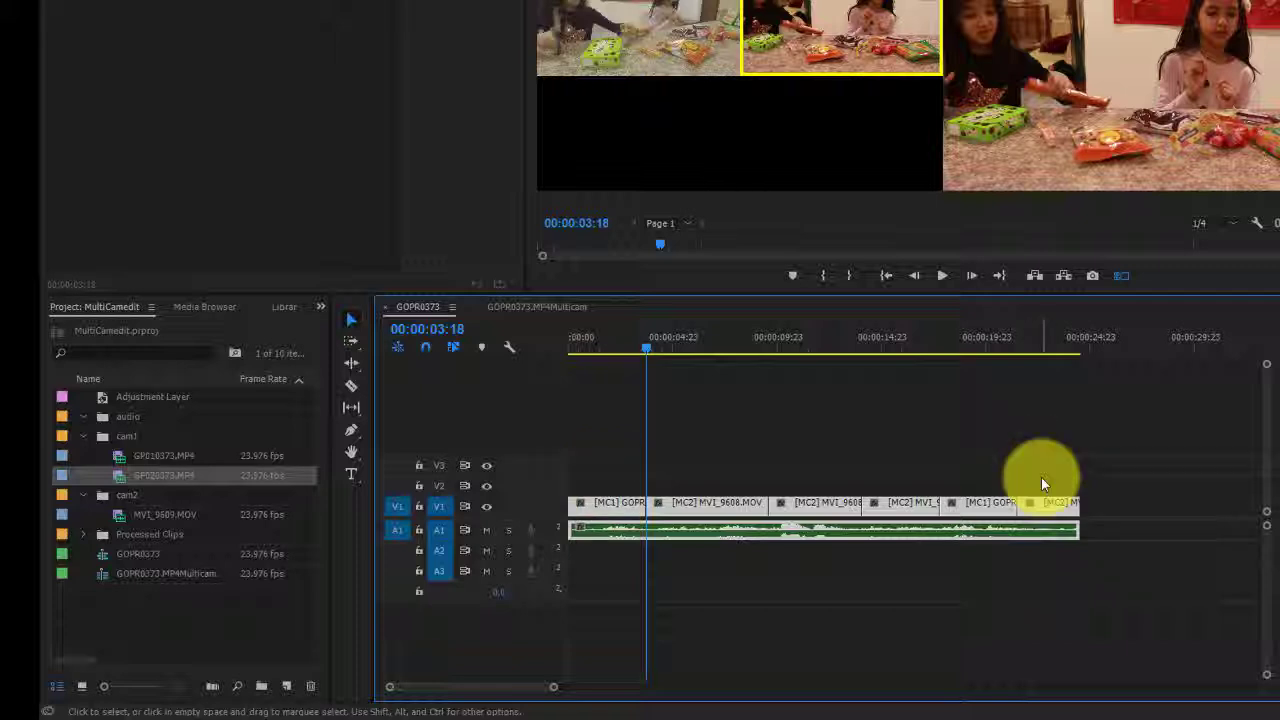
drag(1061, 402, 1107, 568)
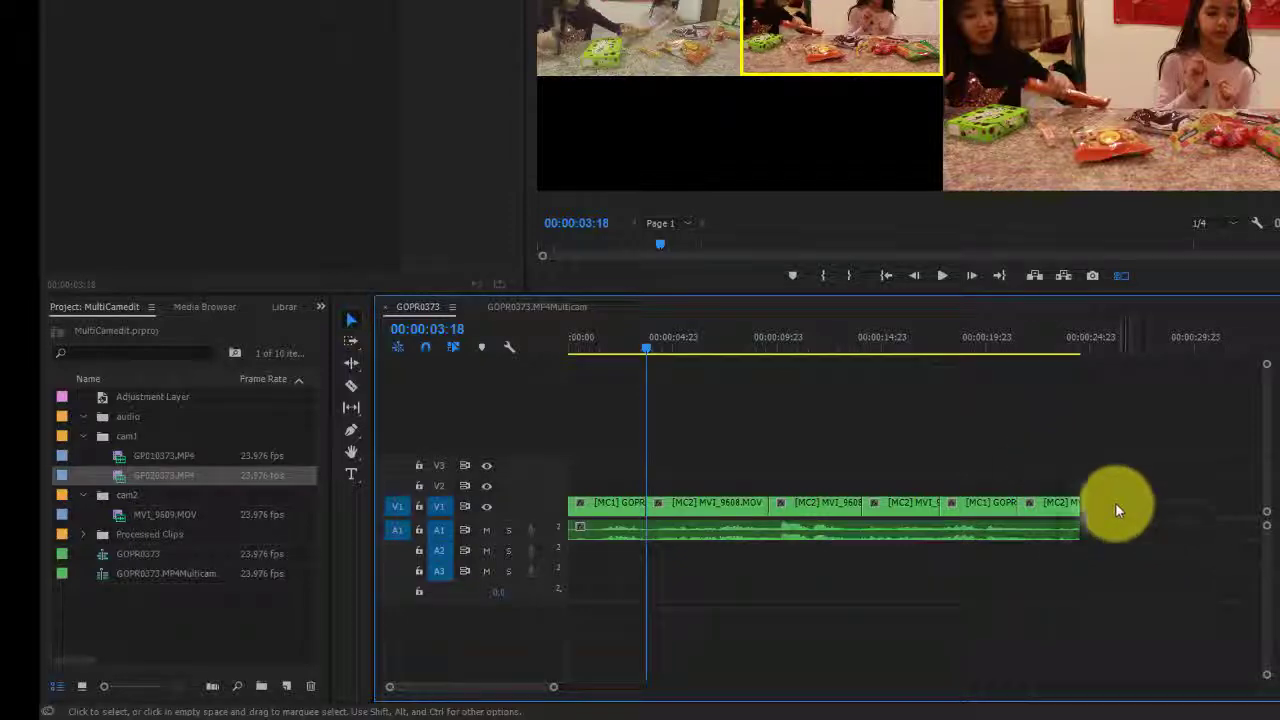
Flatten the multicam clips back to their GOPR0373.MP4 and MVI_9608.MOV source clips.
click(608, 460)
right_click(720, 503)
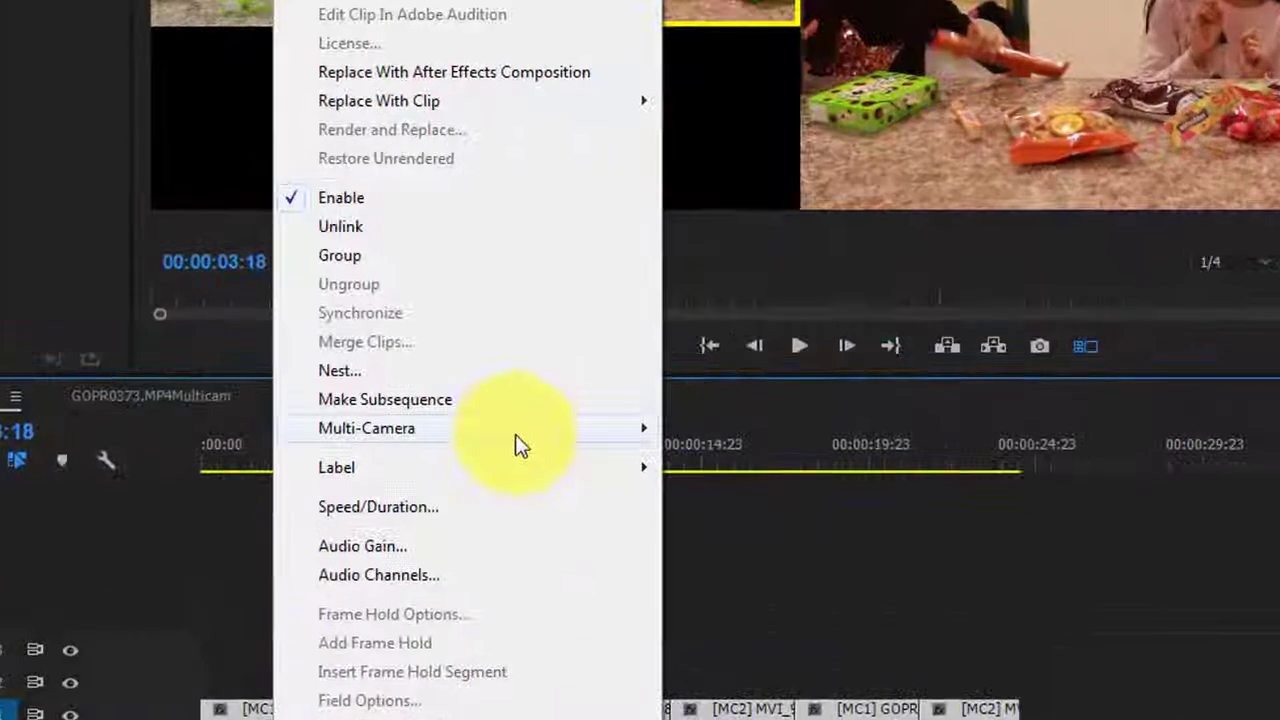
mouse_move(503, 435)
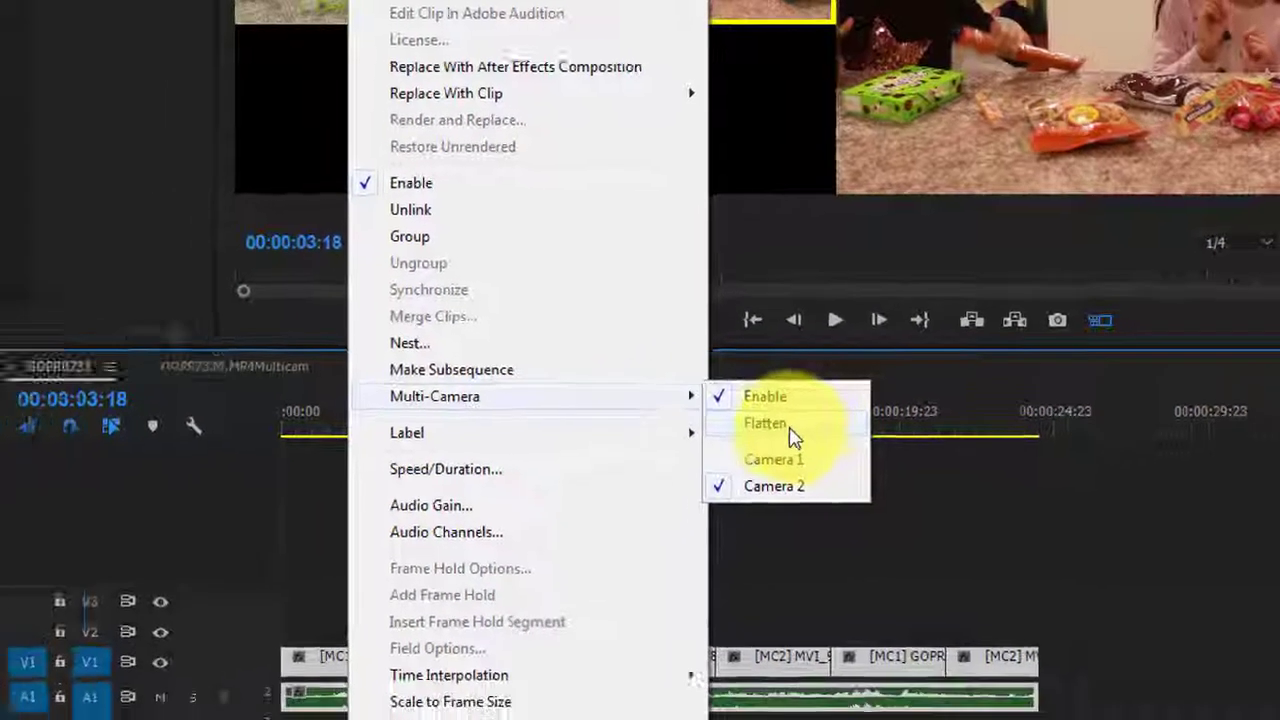
click(766, 458)
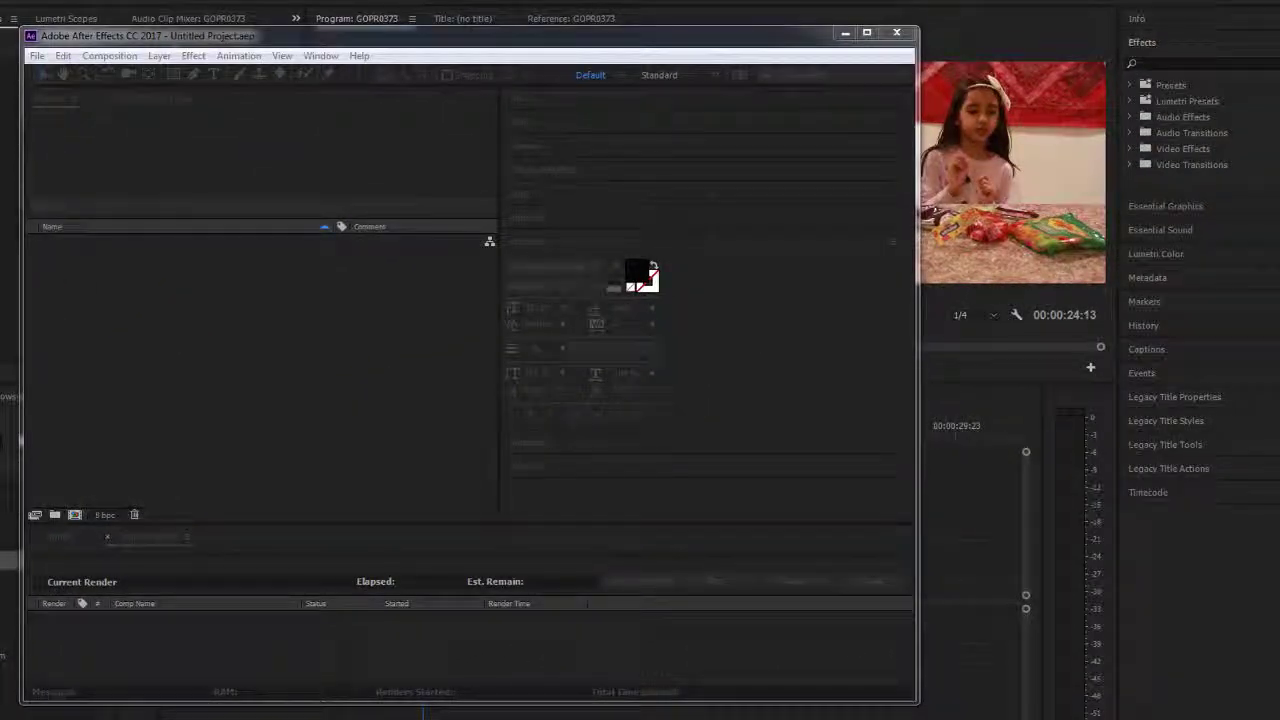
Create Comp 1 from the HDTV 1080 24 preset (1920×1080) with a 23.976 fps frame rate.
key(ctrl+n)
click(132, 298)
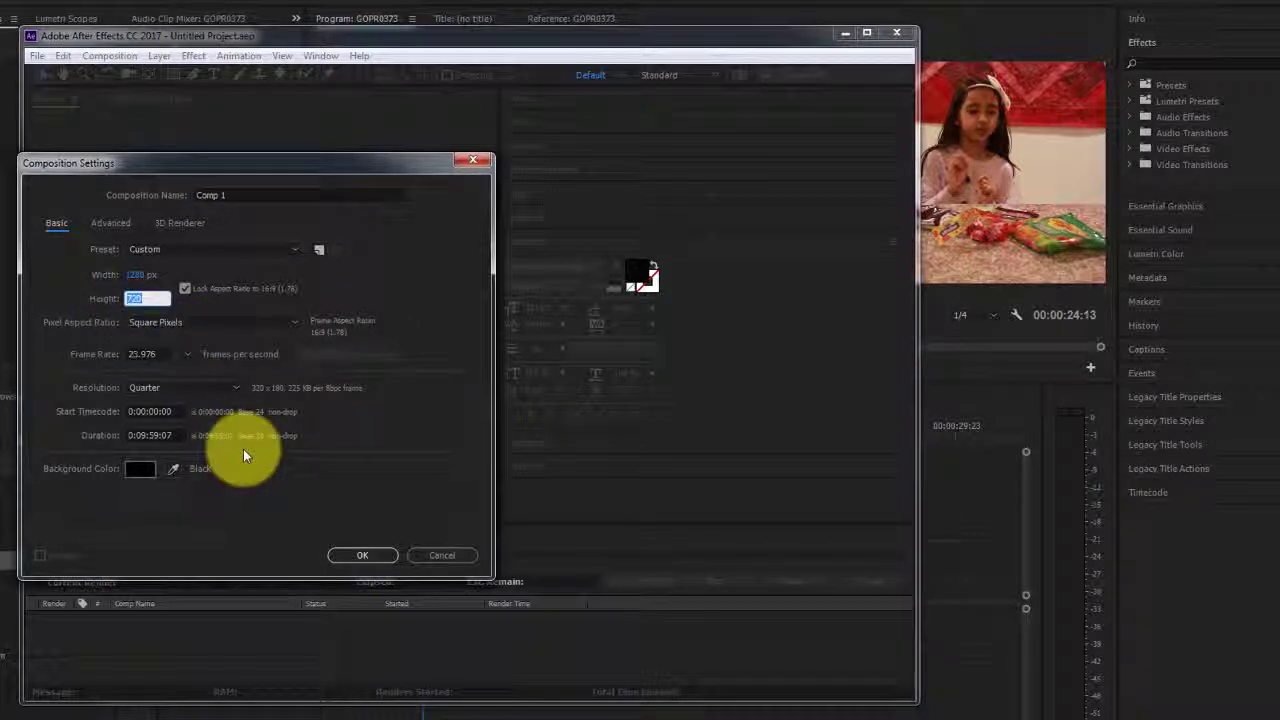
click(222, 247)
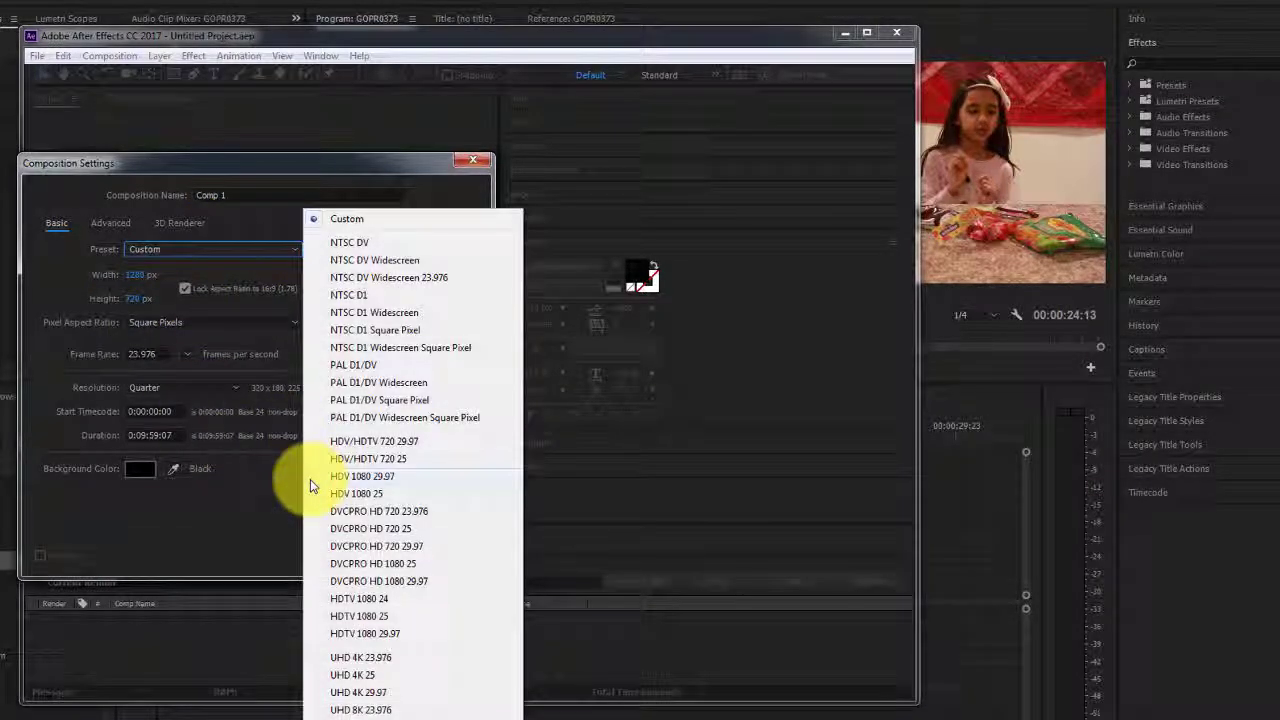
click(375, 599)
click(187, 354)
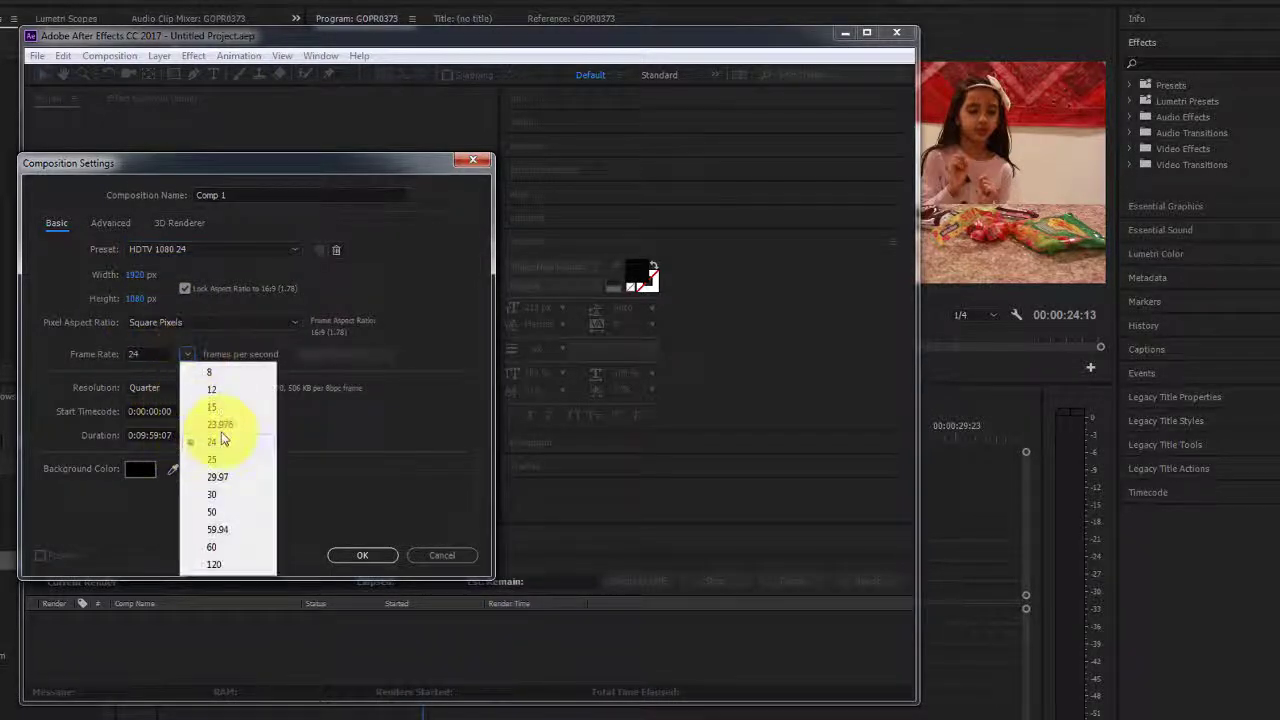
click(220, 424)
click(358, 556)
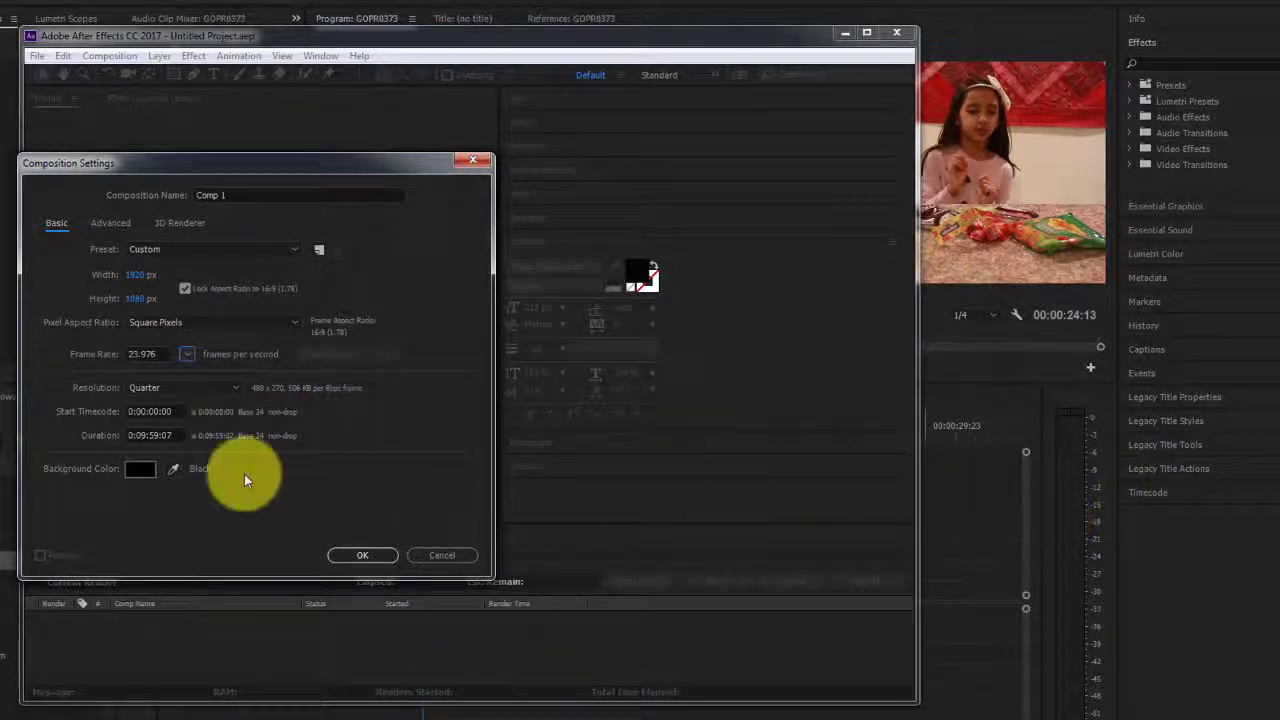
click(365, 558)
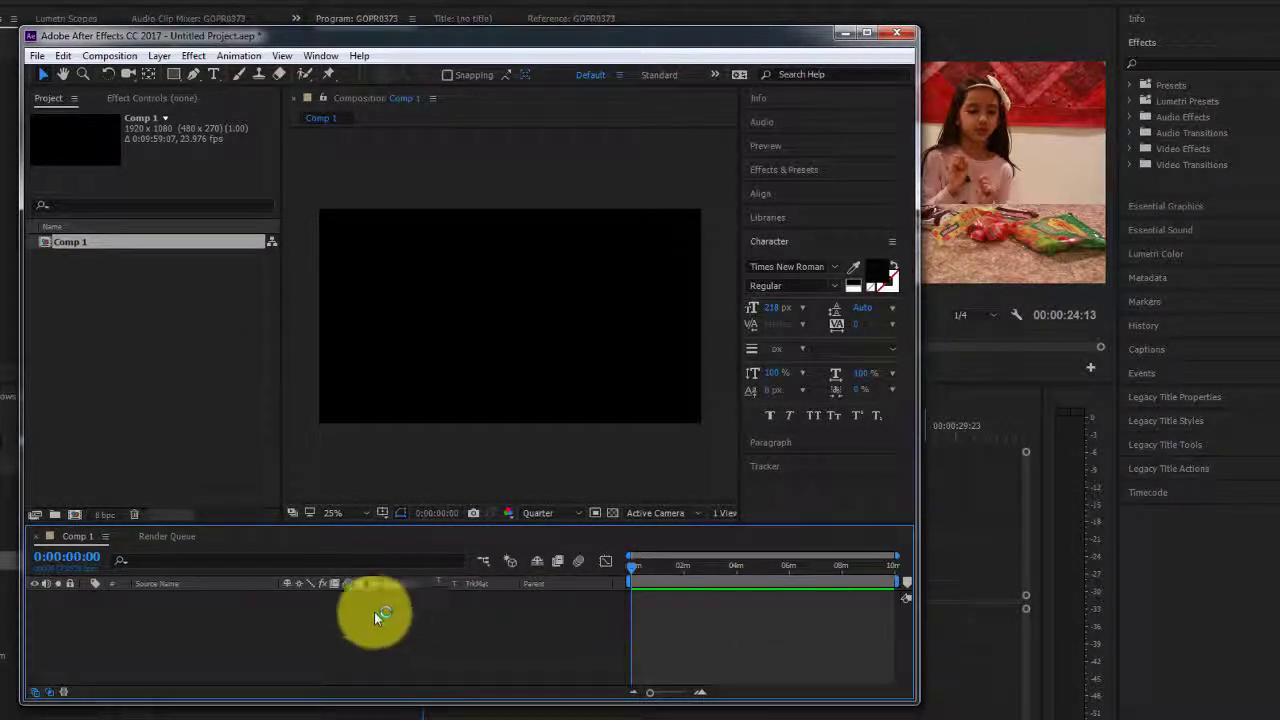
Copy the flattened Premiere clips and paste them into Comp 1 as layers, including TASCAM_0204.wav.
click(981, 591)
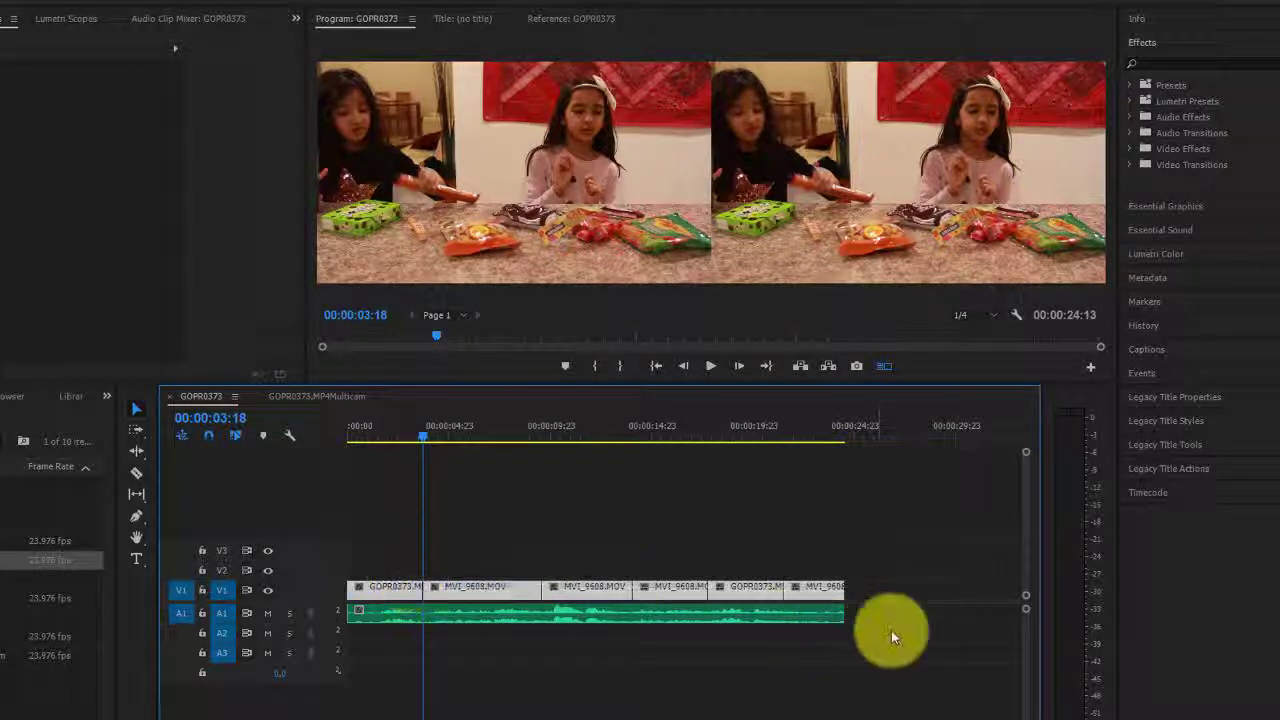
drag(894, 618, 345, 550)
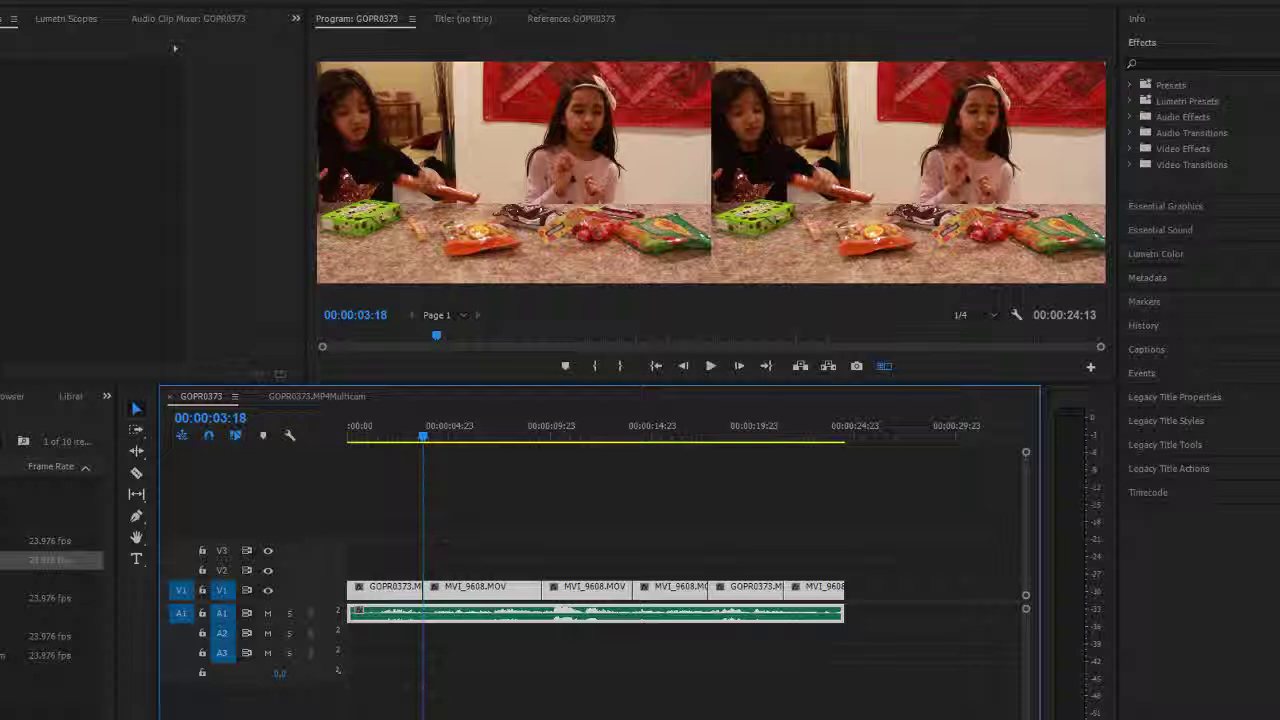
key(alt+Tab)
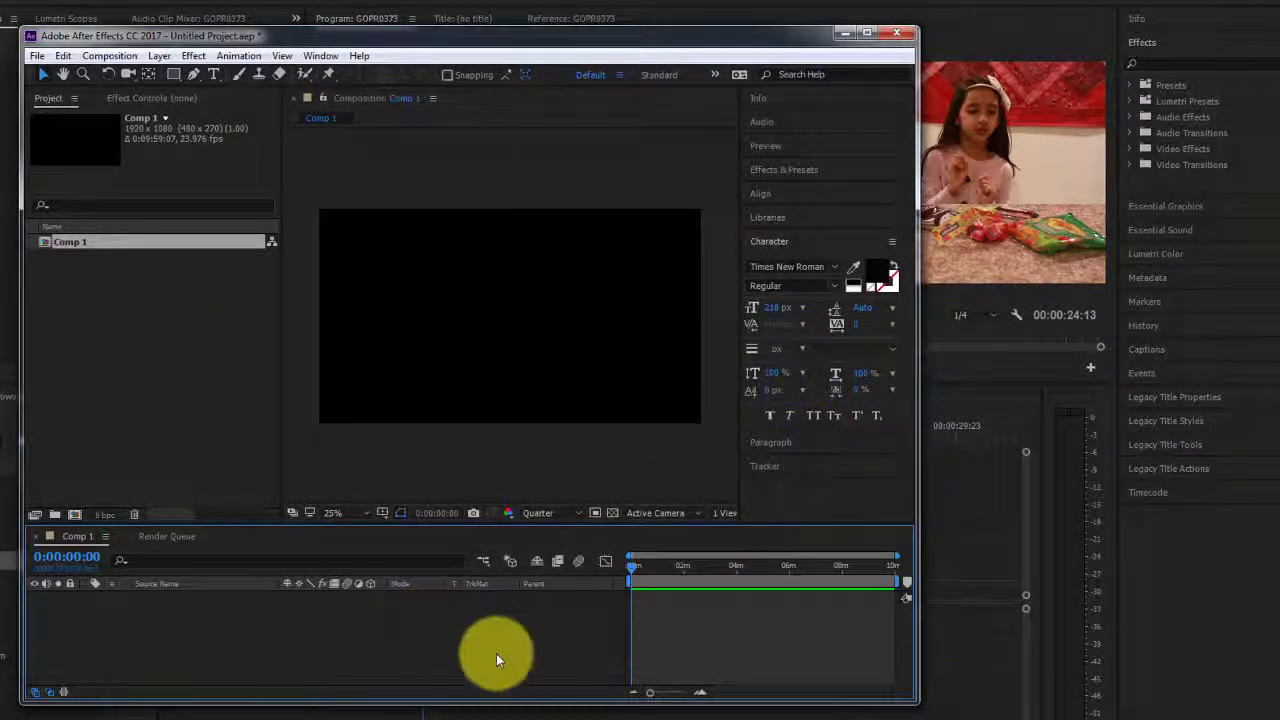
key(ctrl+v)
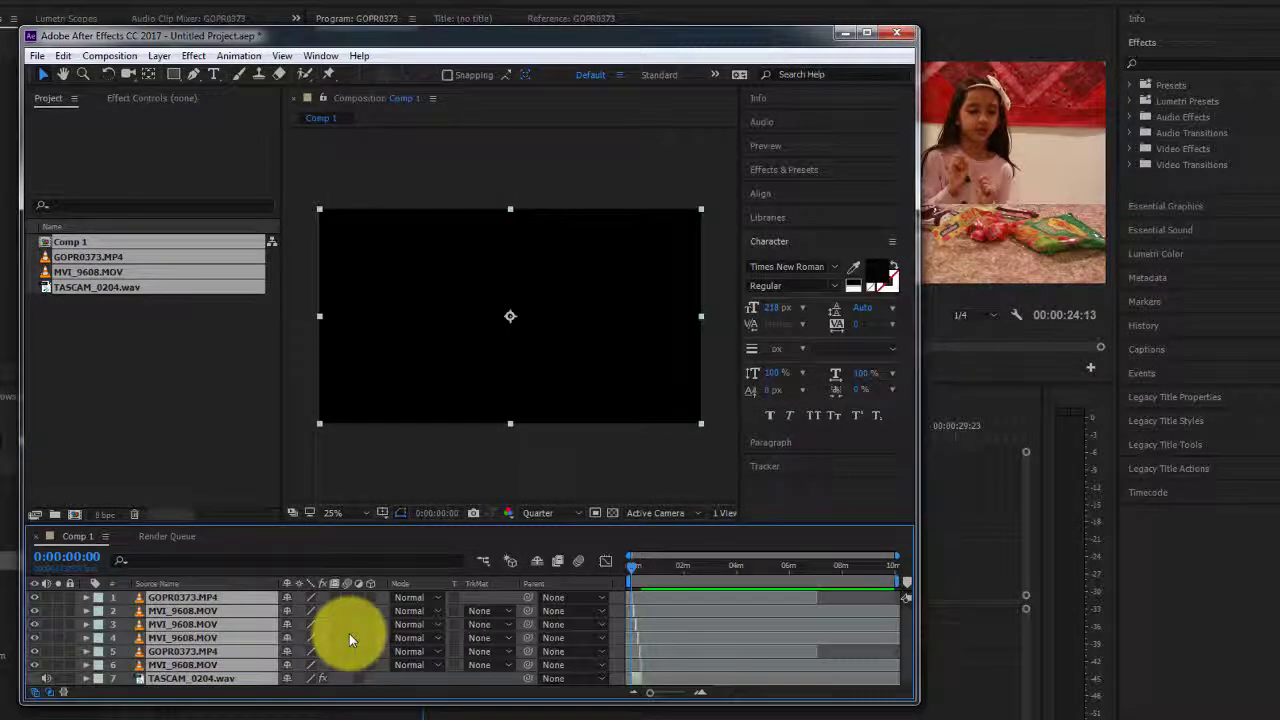
click(846, 34)
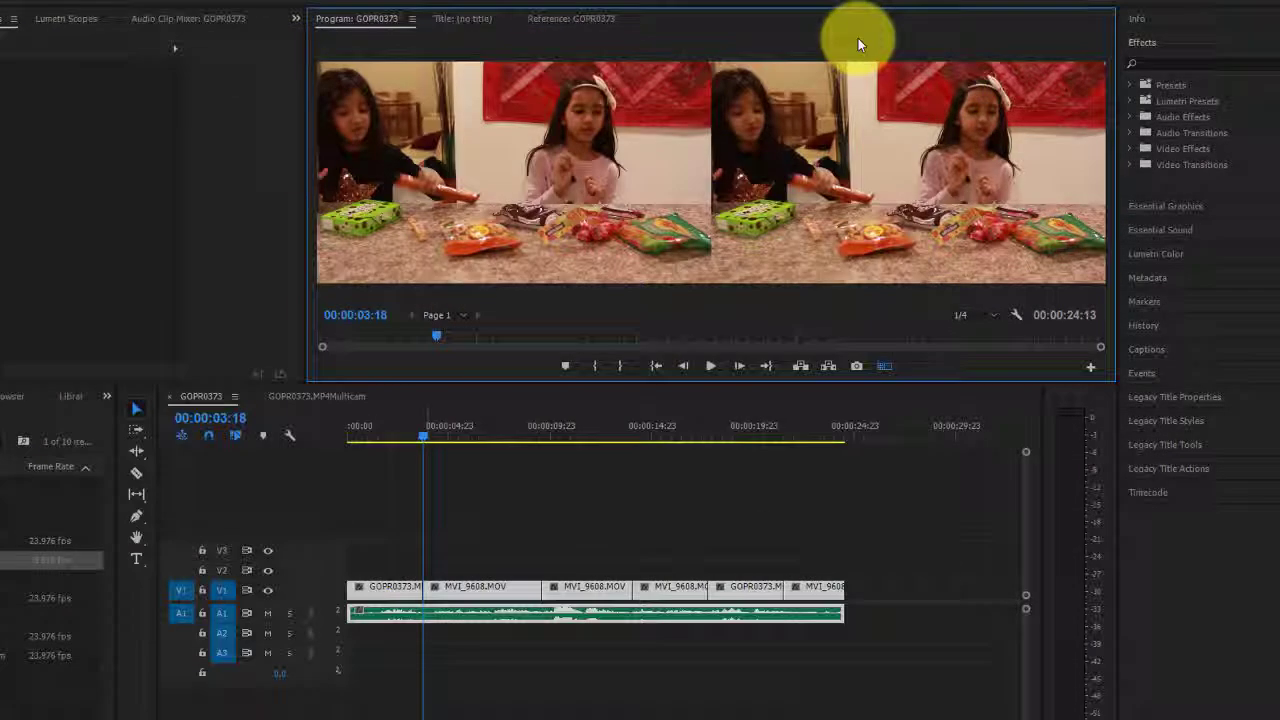
key(alt+Tab)
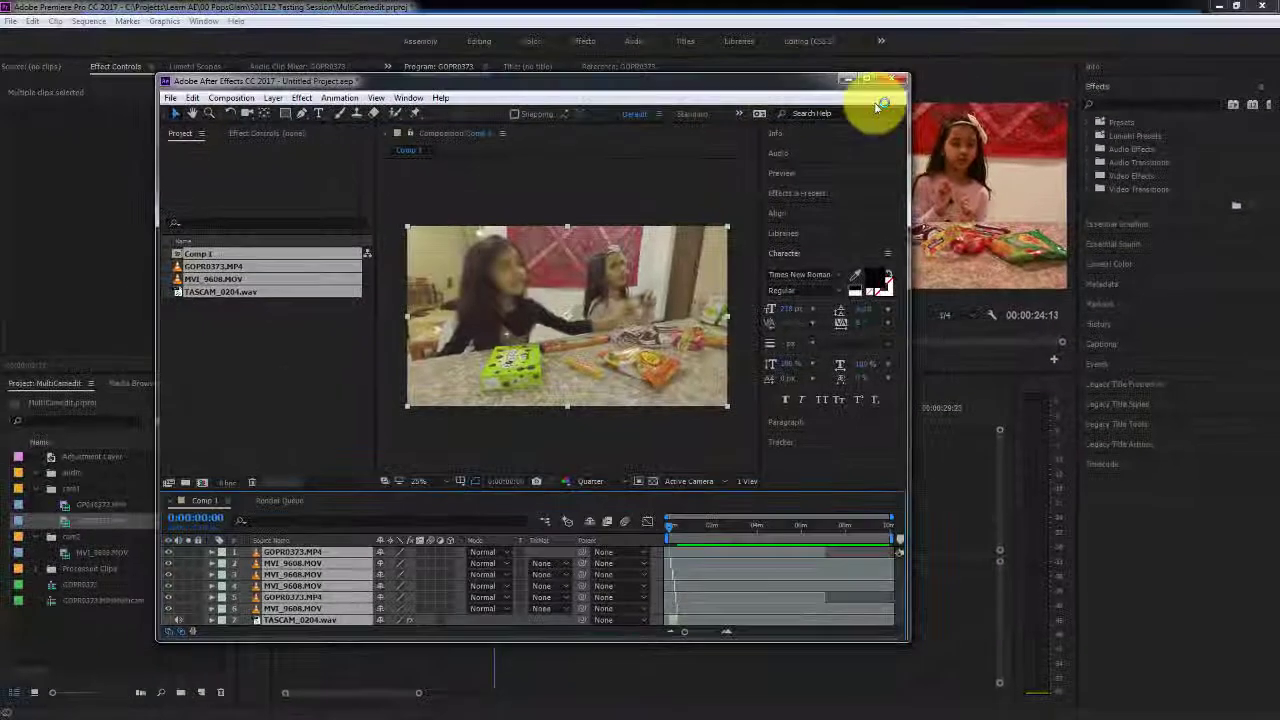
click(866, 71)
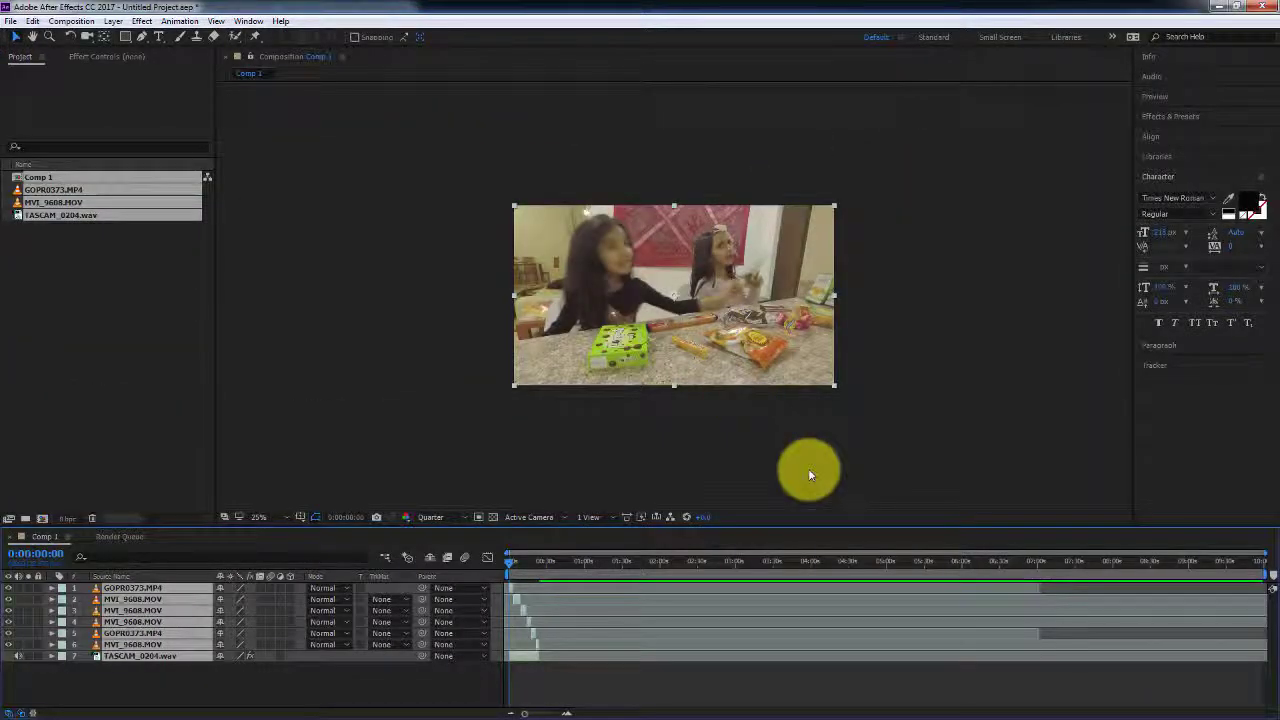
Preview Comp 1's sequenced layers and set the current time to 0:00:11:13.
key(=)
key(=)
key(=)
key(=)
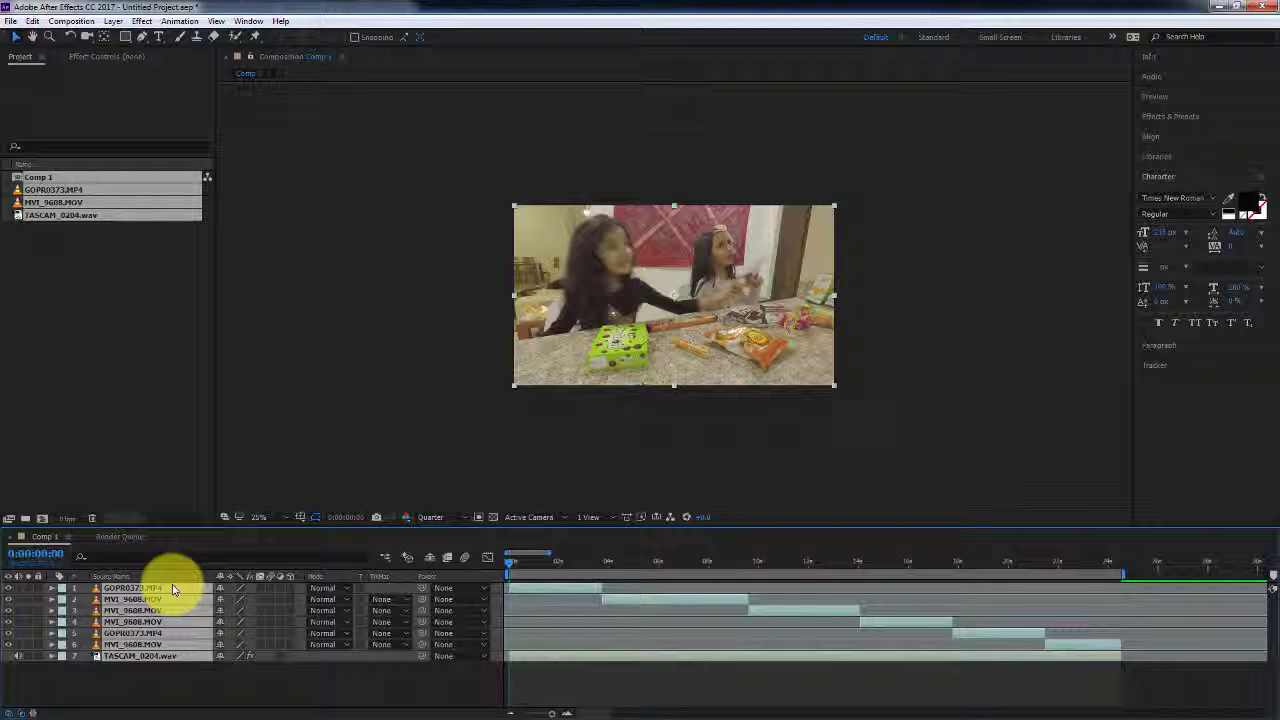
key(space)
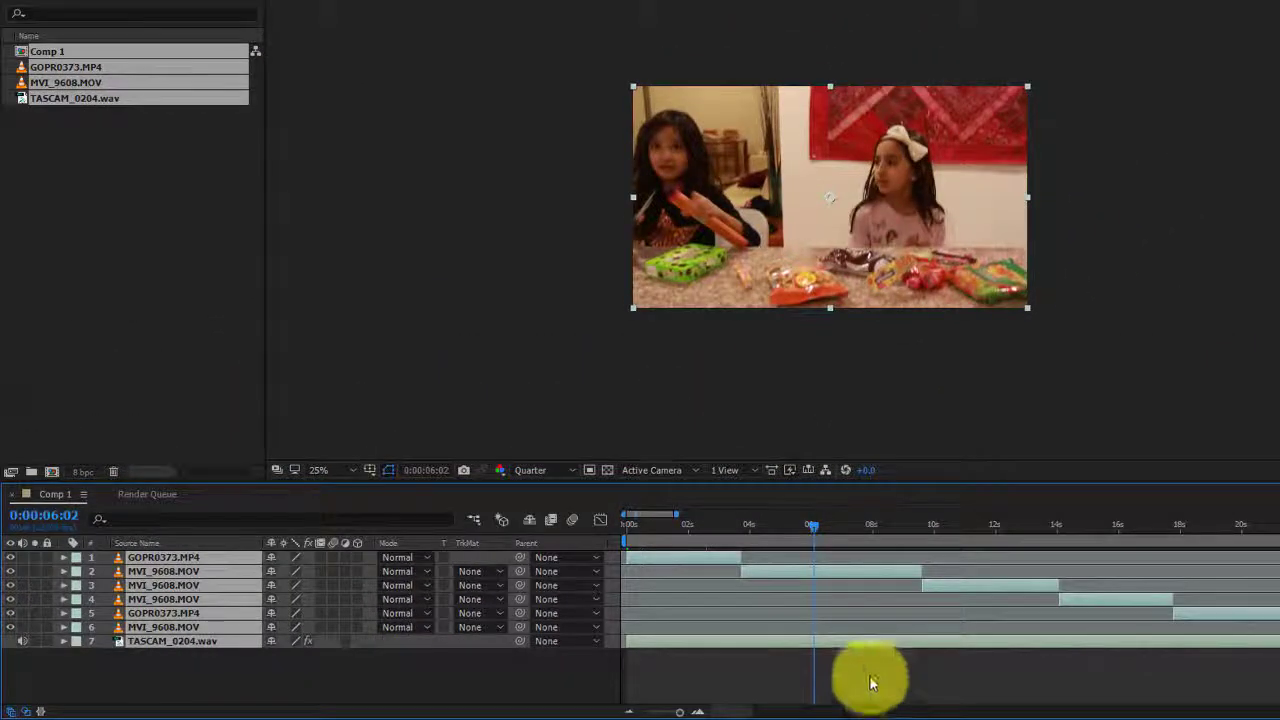
click(872, 683)
click(824, 571)
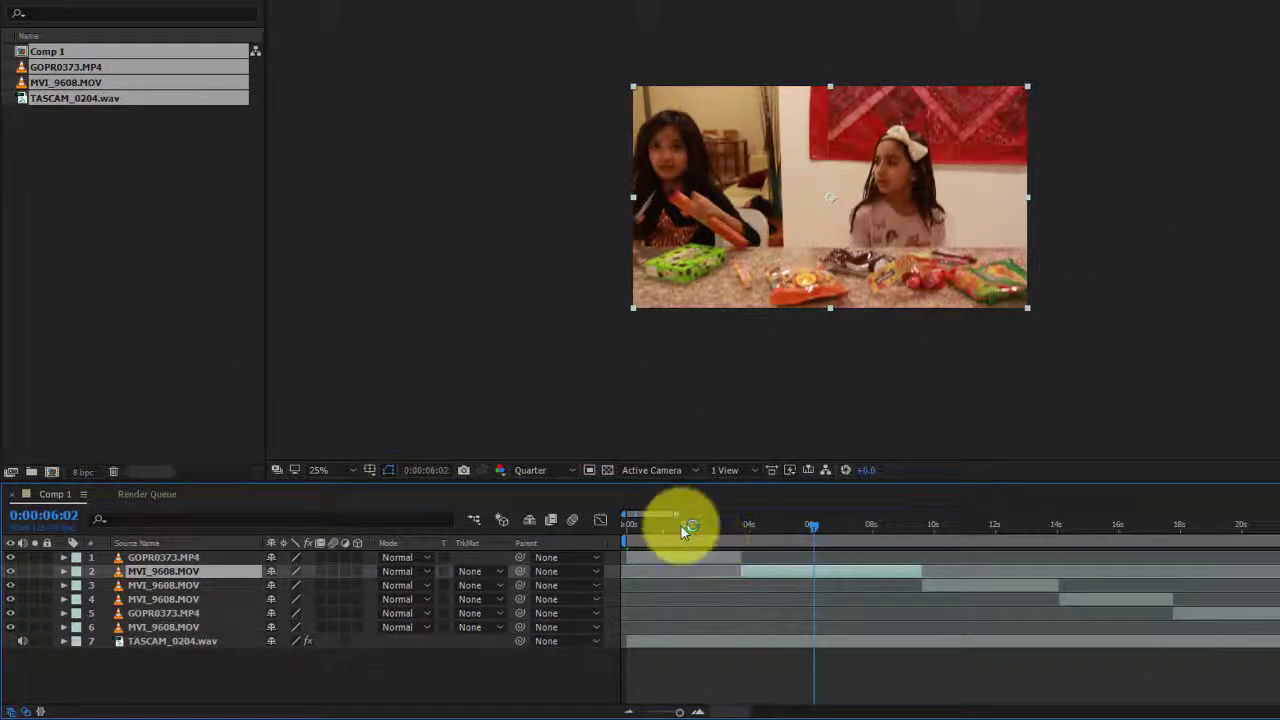
click(688, 556)
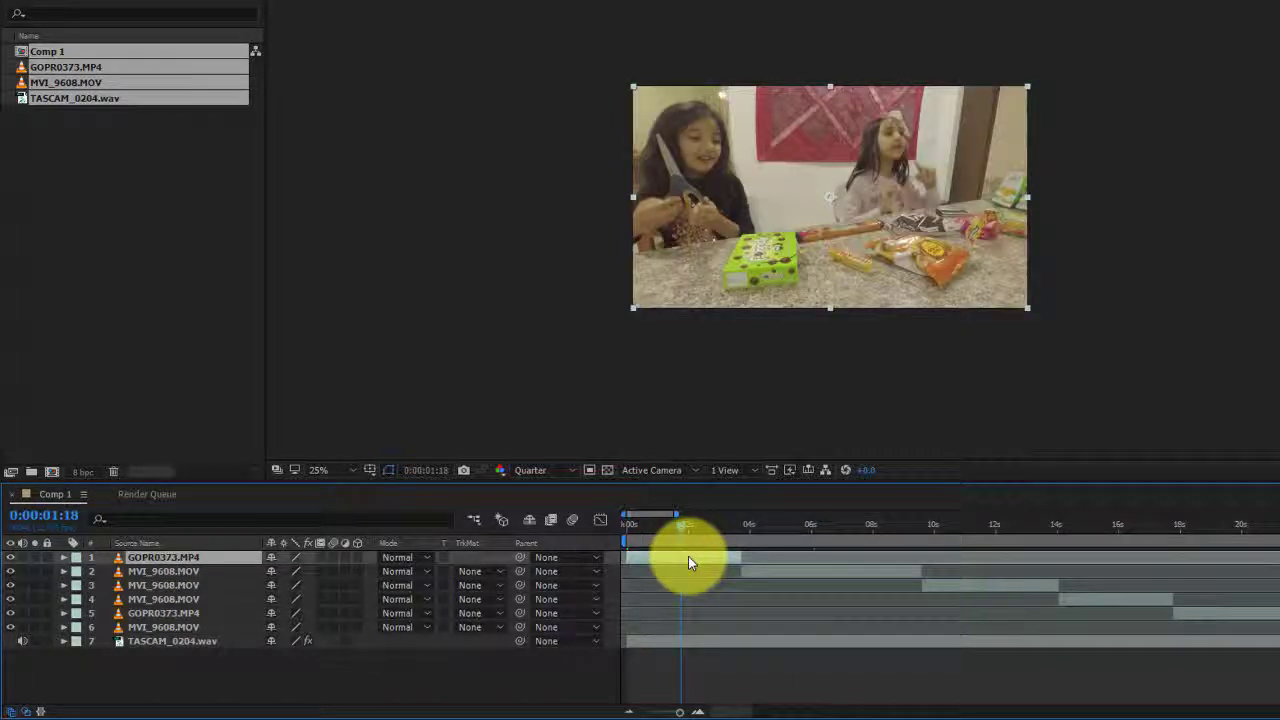
click(981, 527)
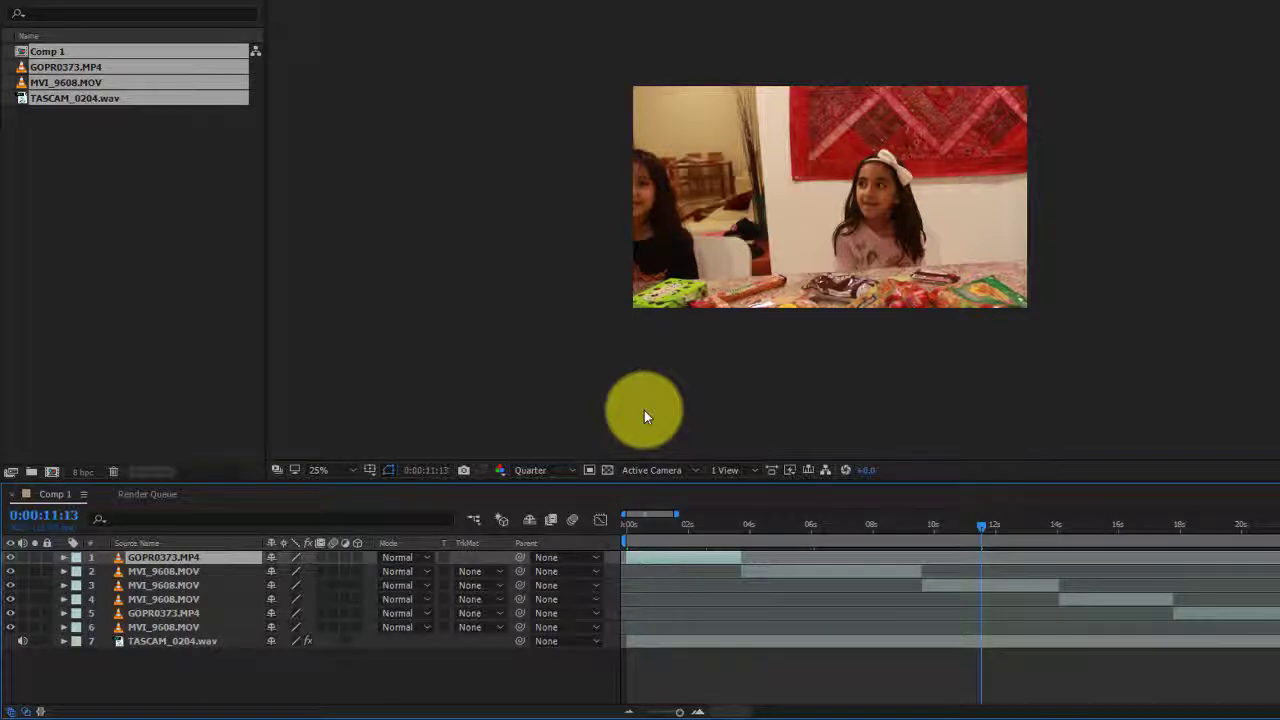
click(156, 676)
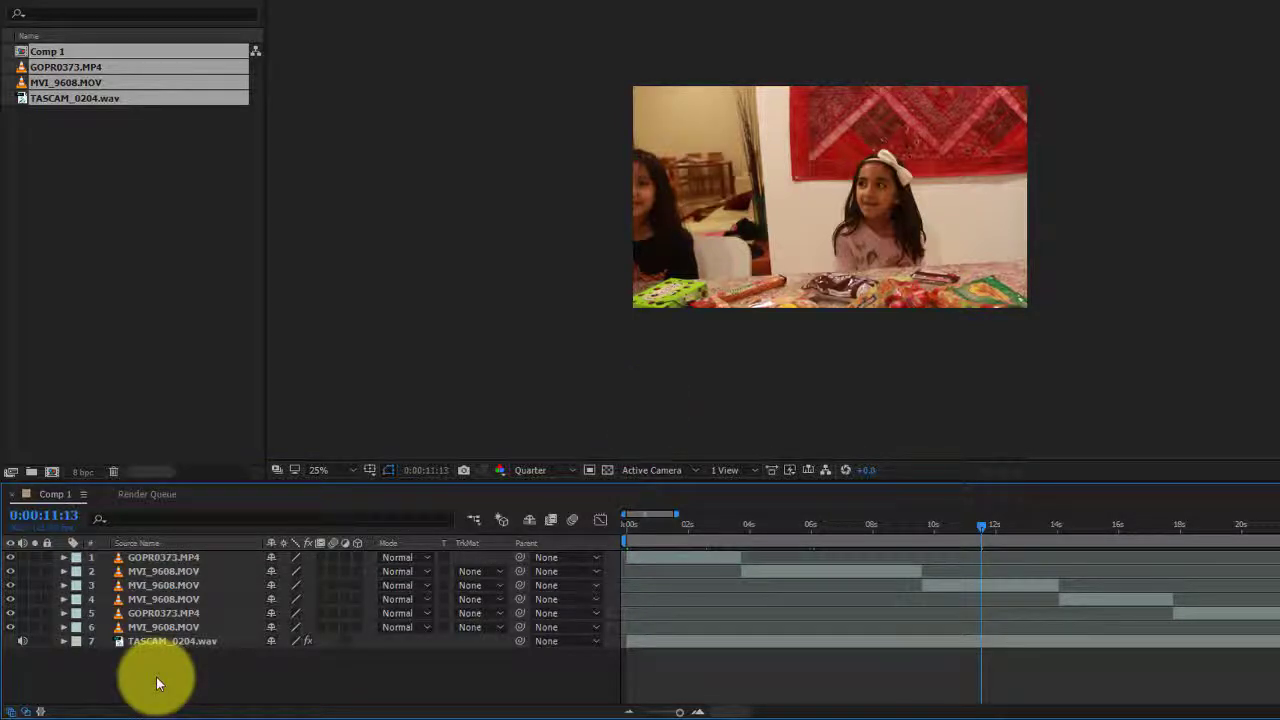
Filter layers by 'GOP' and pre-compose both GOPR0373 layers into 'GoPro Seq'.
click(172, 518)
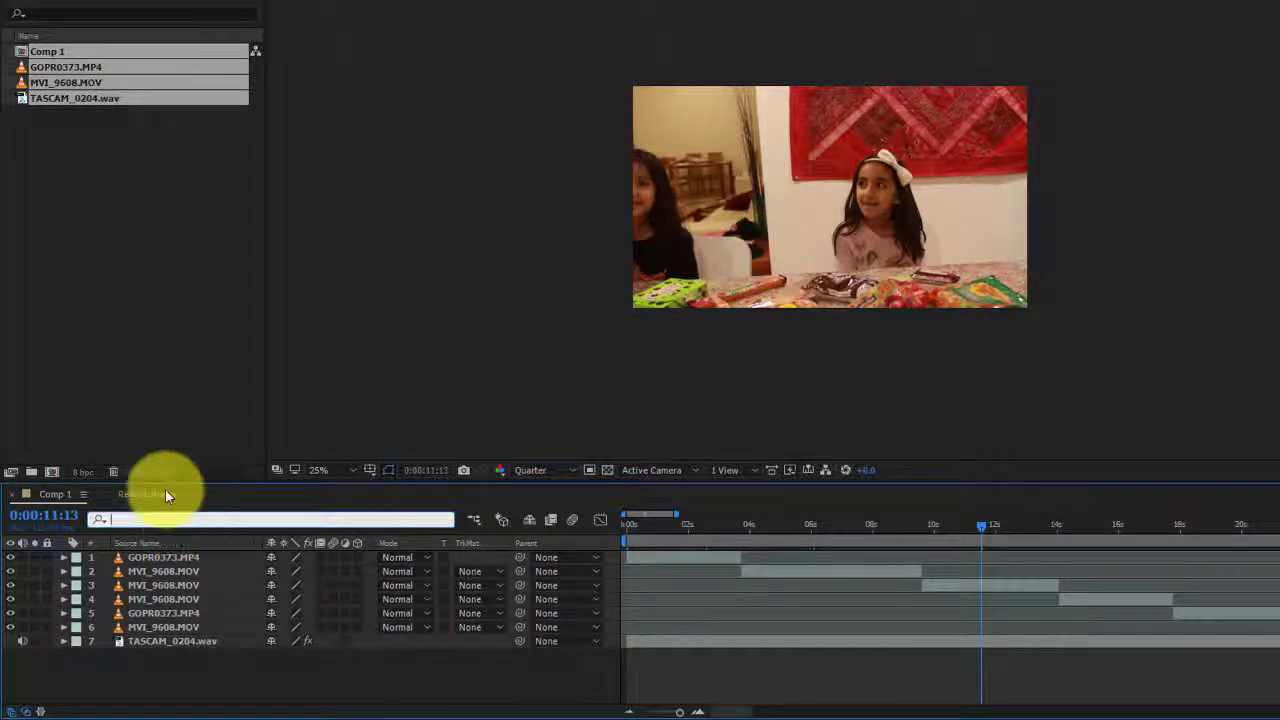
text(GOP)
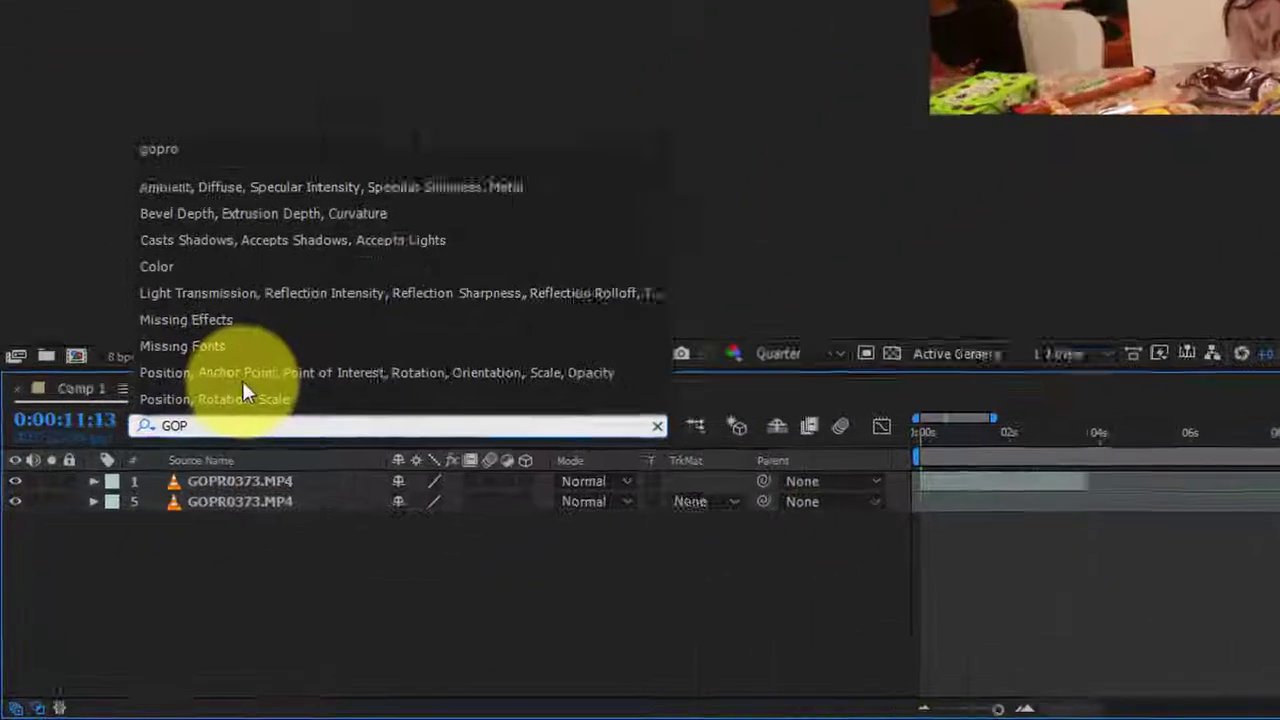
drag(318, 525, 240, 455)
click(735, 391)
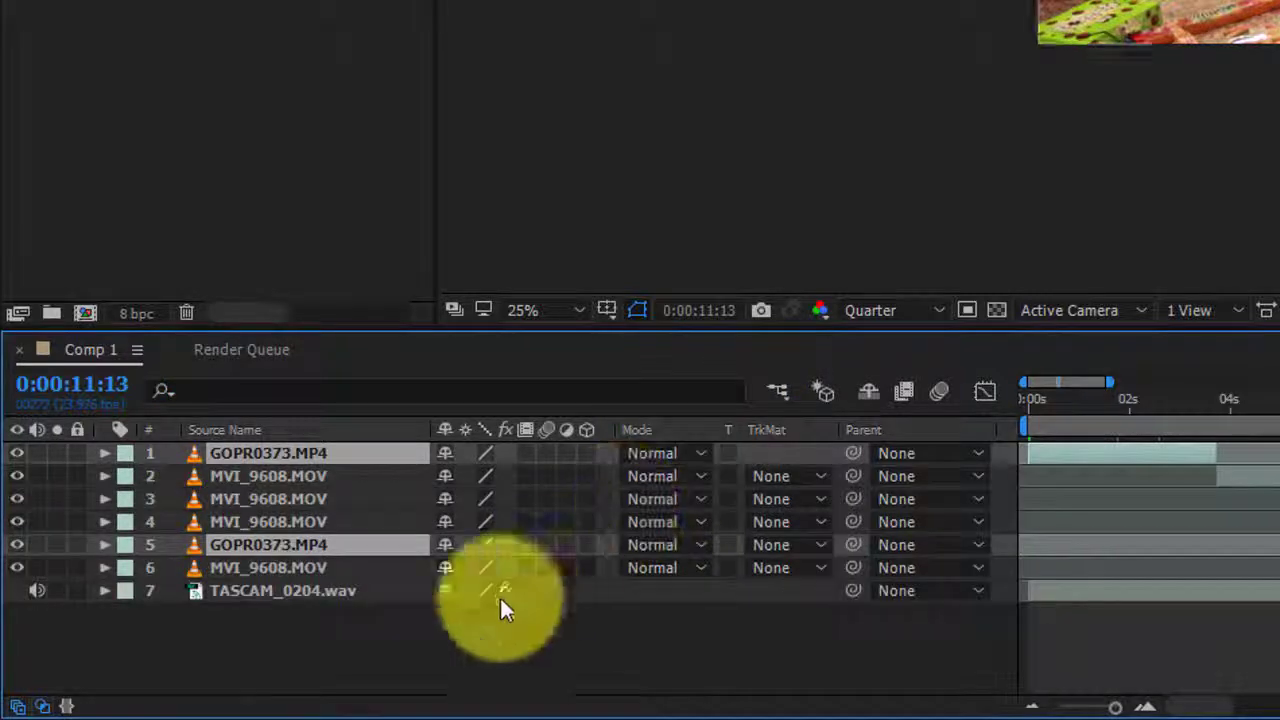
right_click(311, 538)
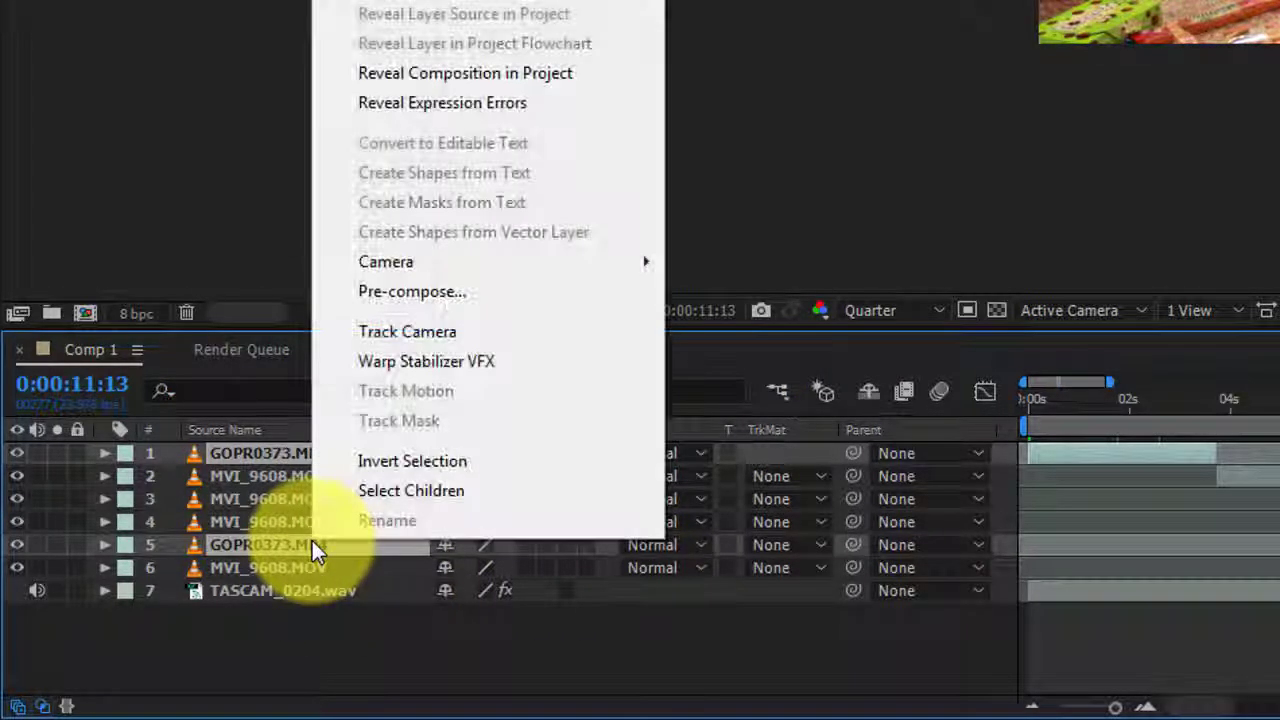
click(515, 290)
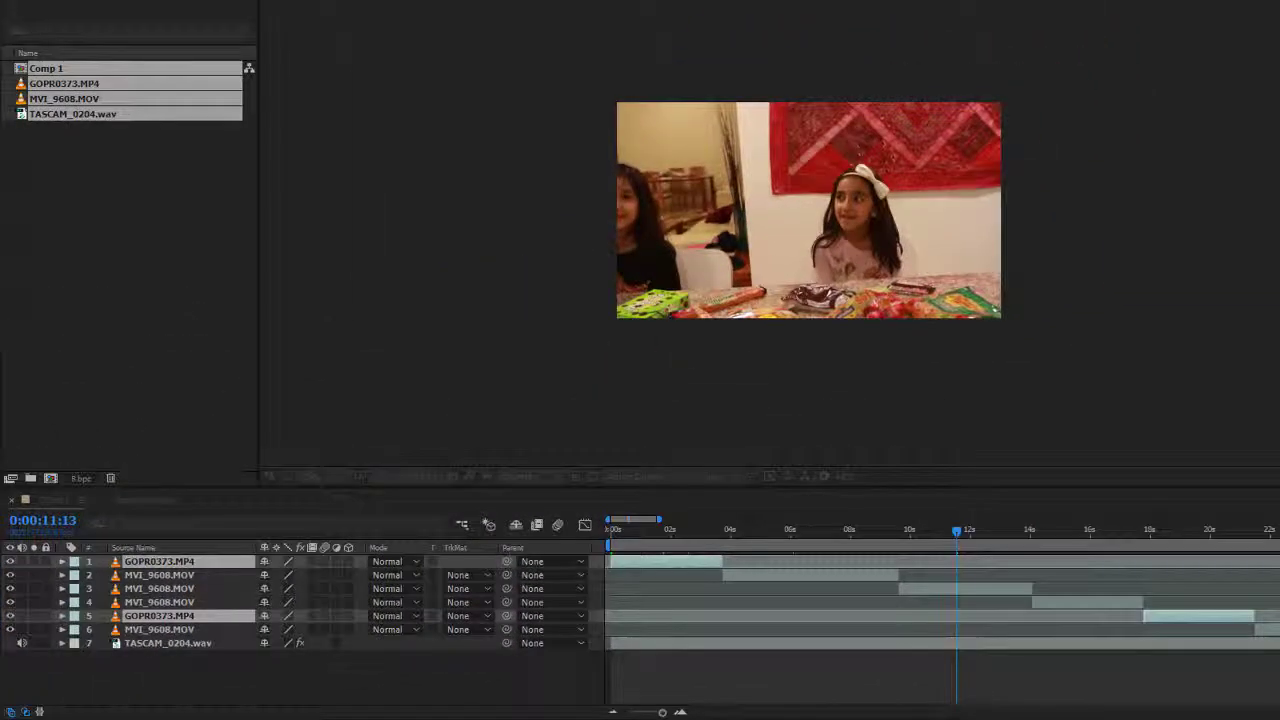
text(G)
text(oPro )
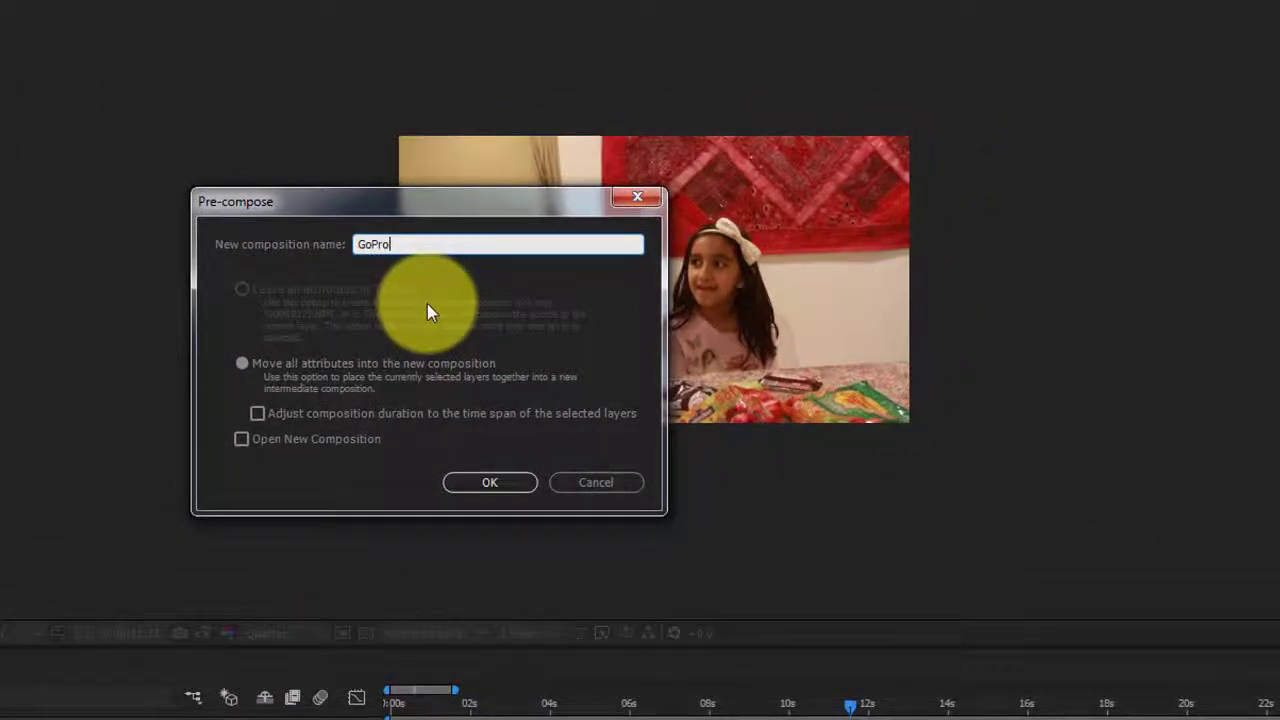
text(Seq)
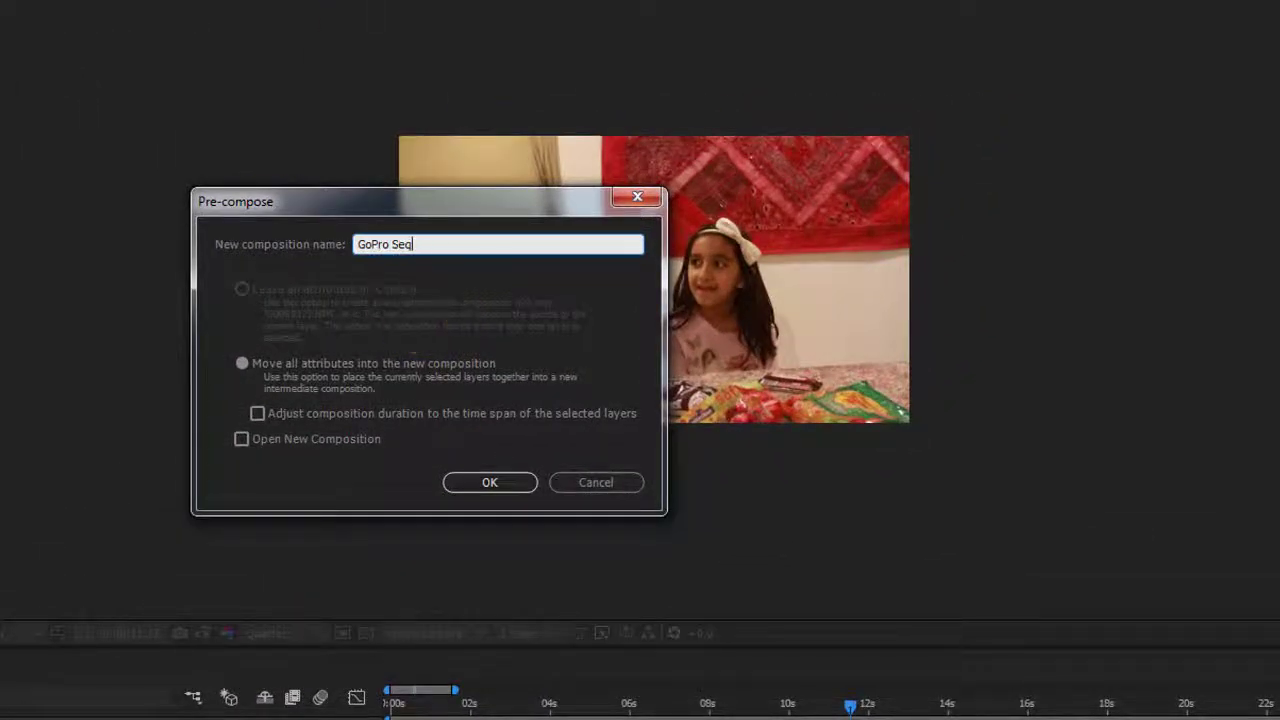
click(503, 473)
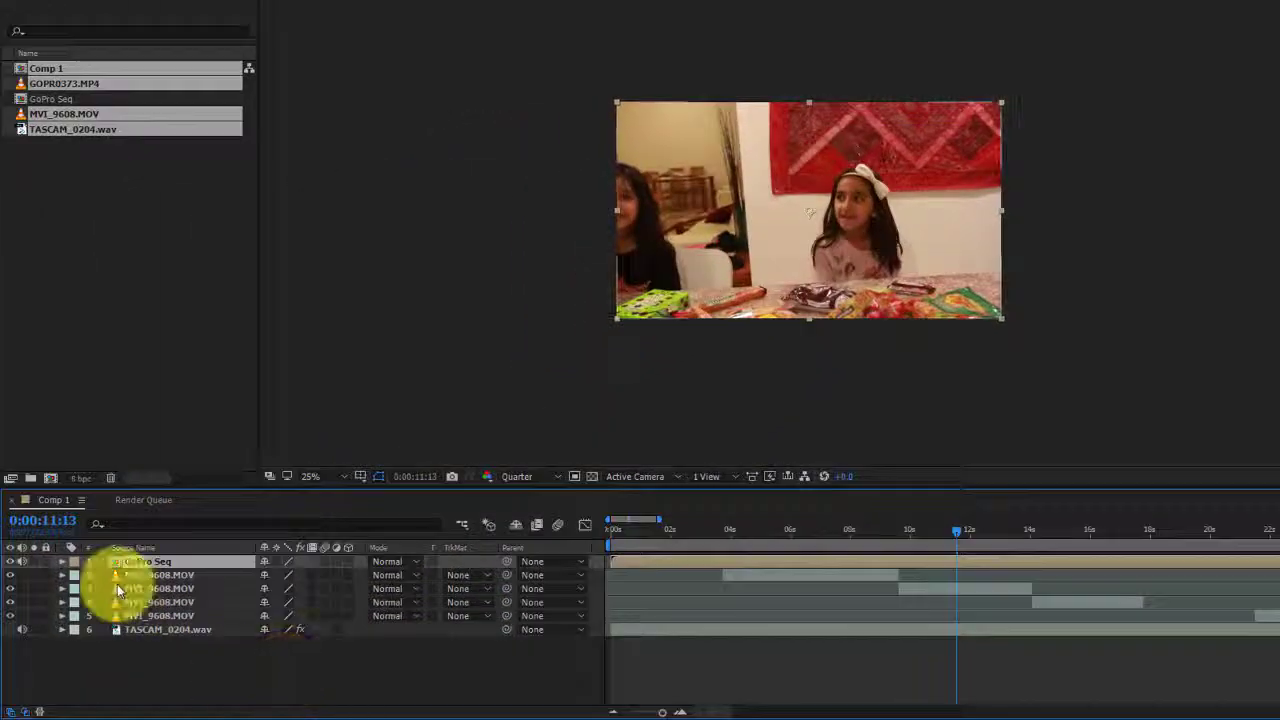
Pre-compose the four MVI_9608 layers into a precomp named 'DSLR'.
drag(34, 597, 161, 573)
right_click(150, 607)
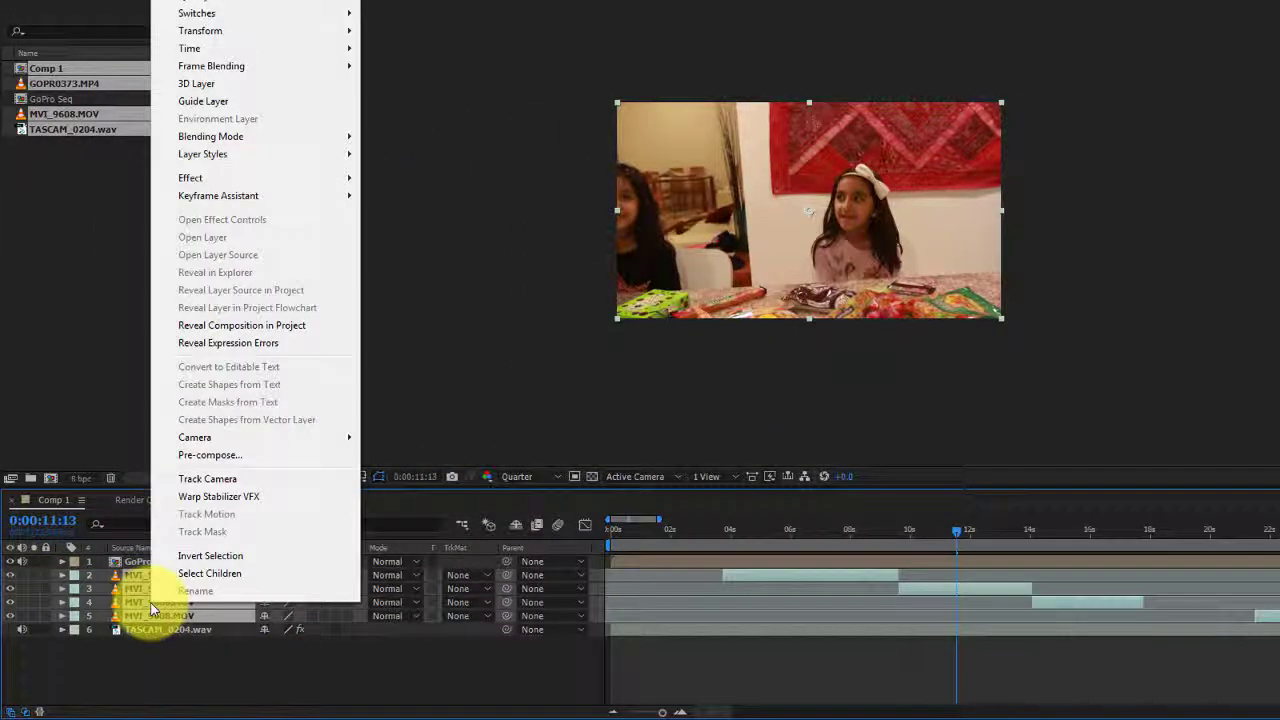
click(230, 455)
text(DSLR)
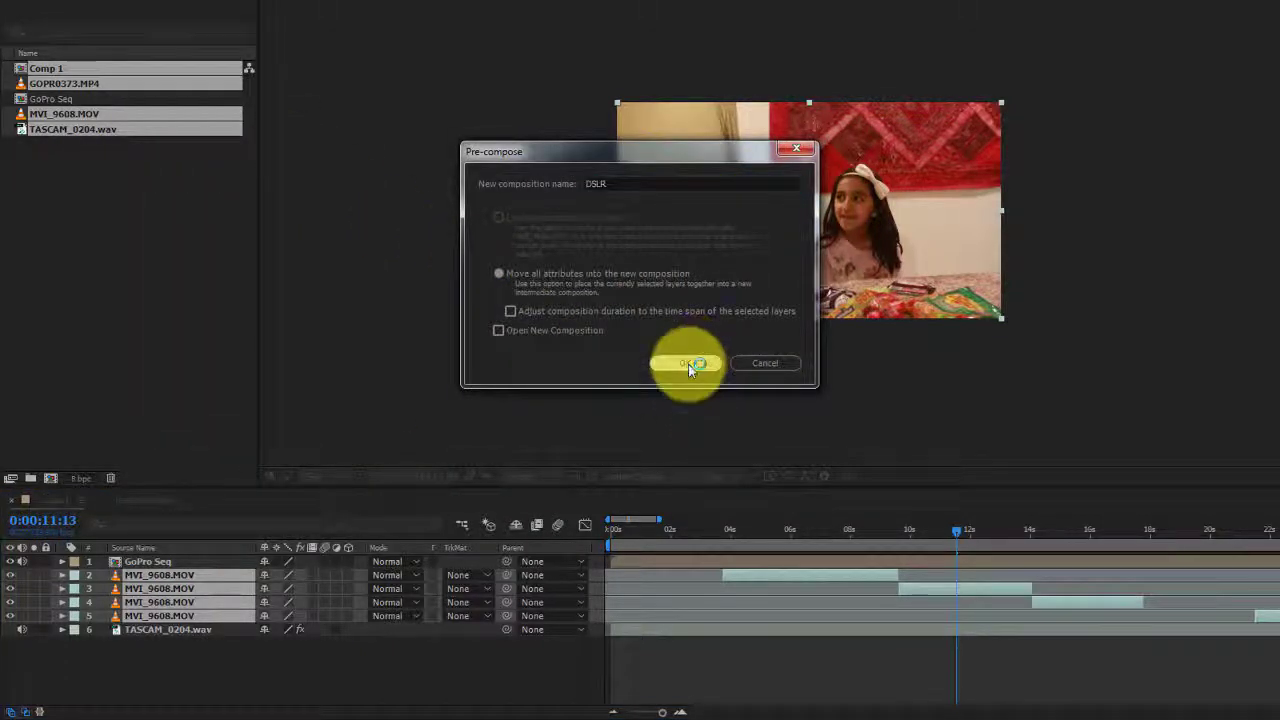
click(686, 363)
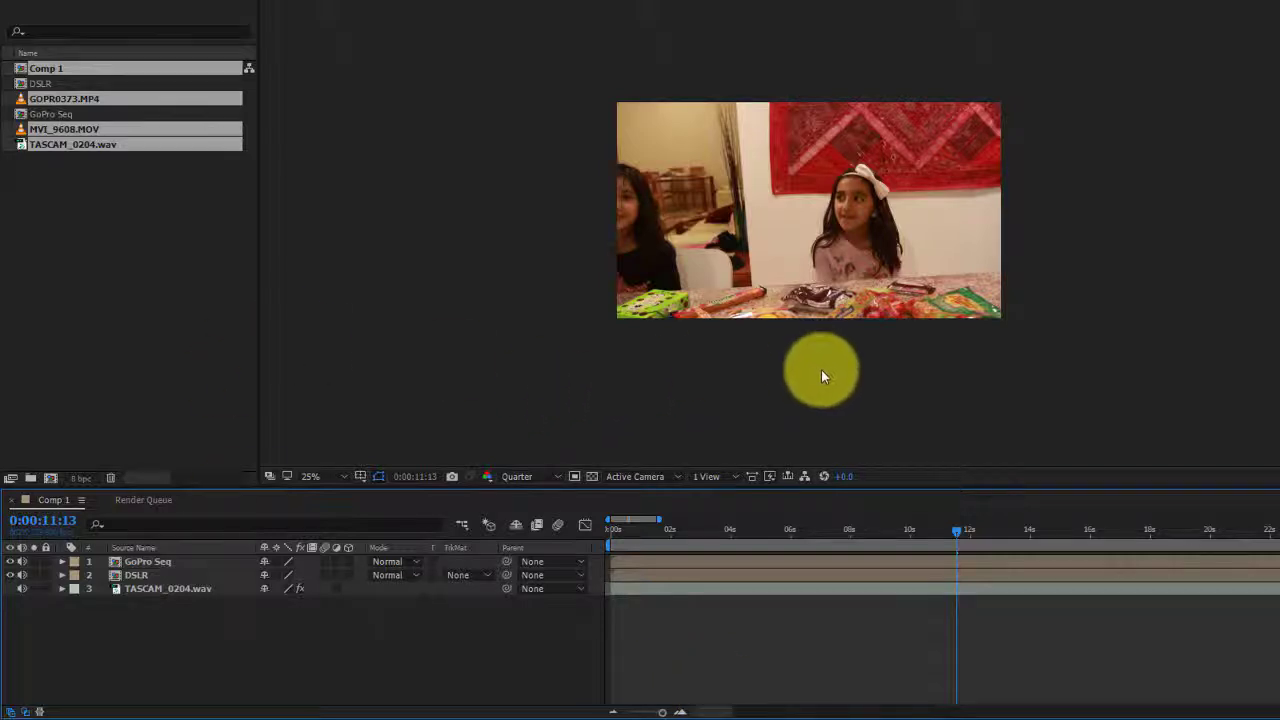
Open the GoPro Seq precomp, go back to Comp 1, then open the DSLR precomp.
click(654, 563)
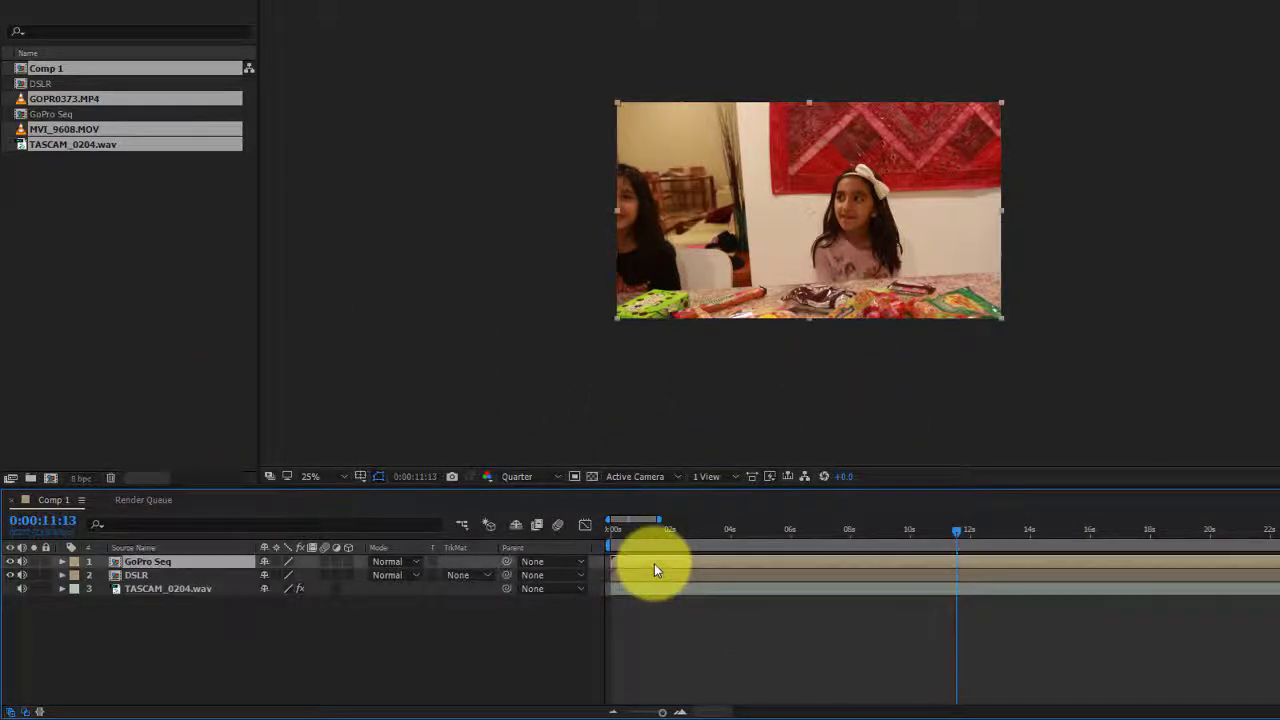
double_click(714, 558)
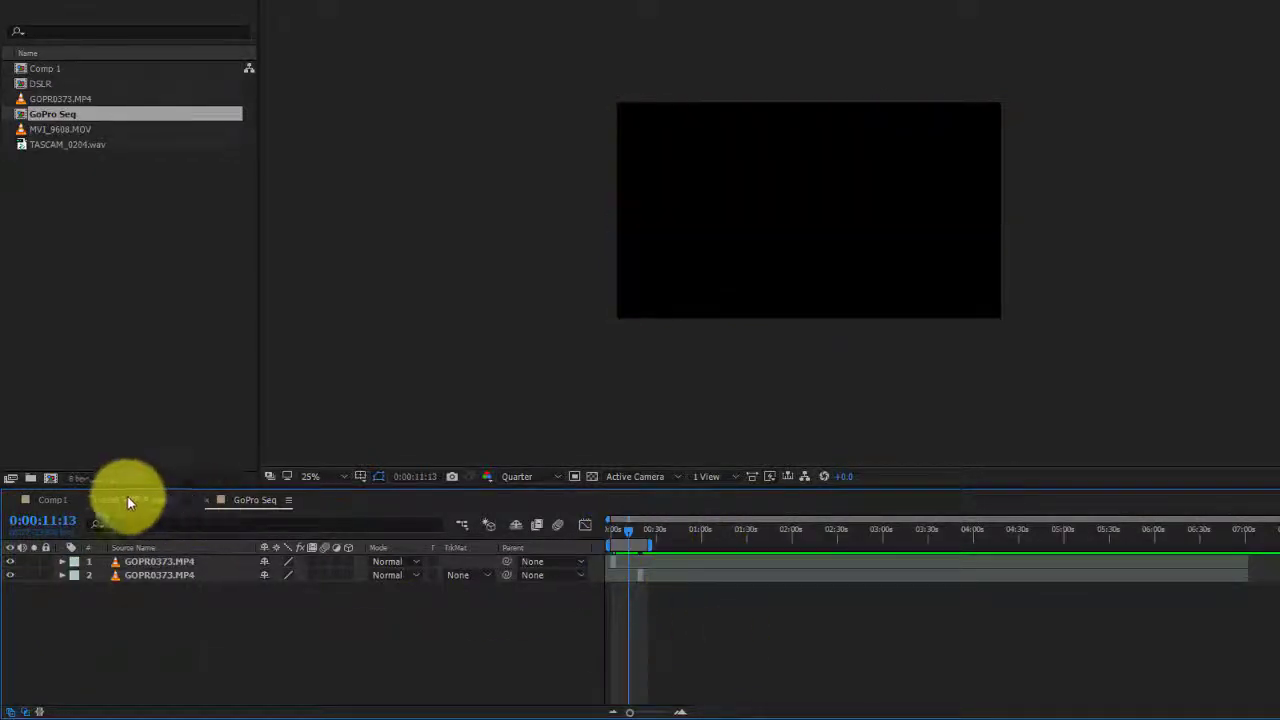
click(43, 500)
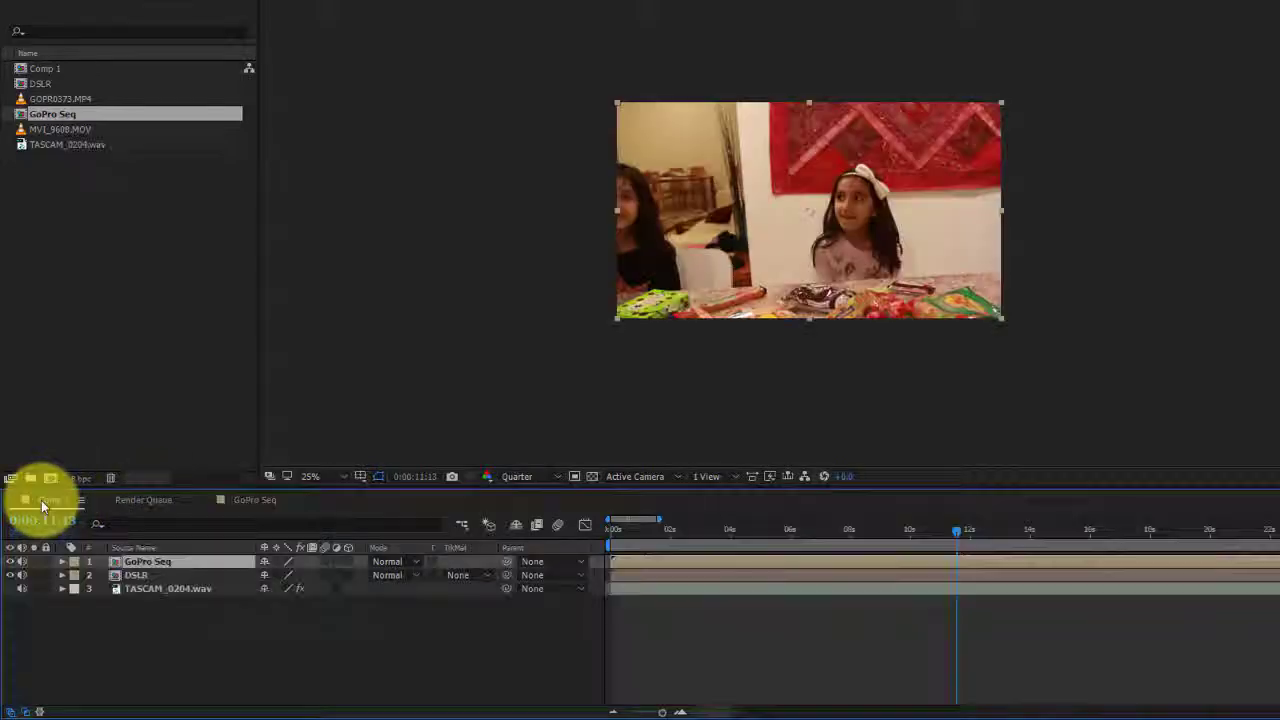
double_click(134, 575)
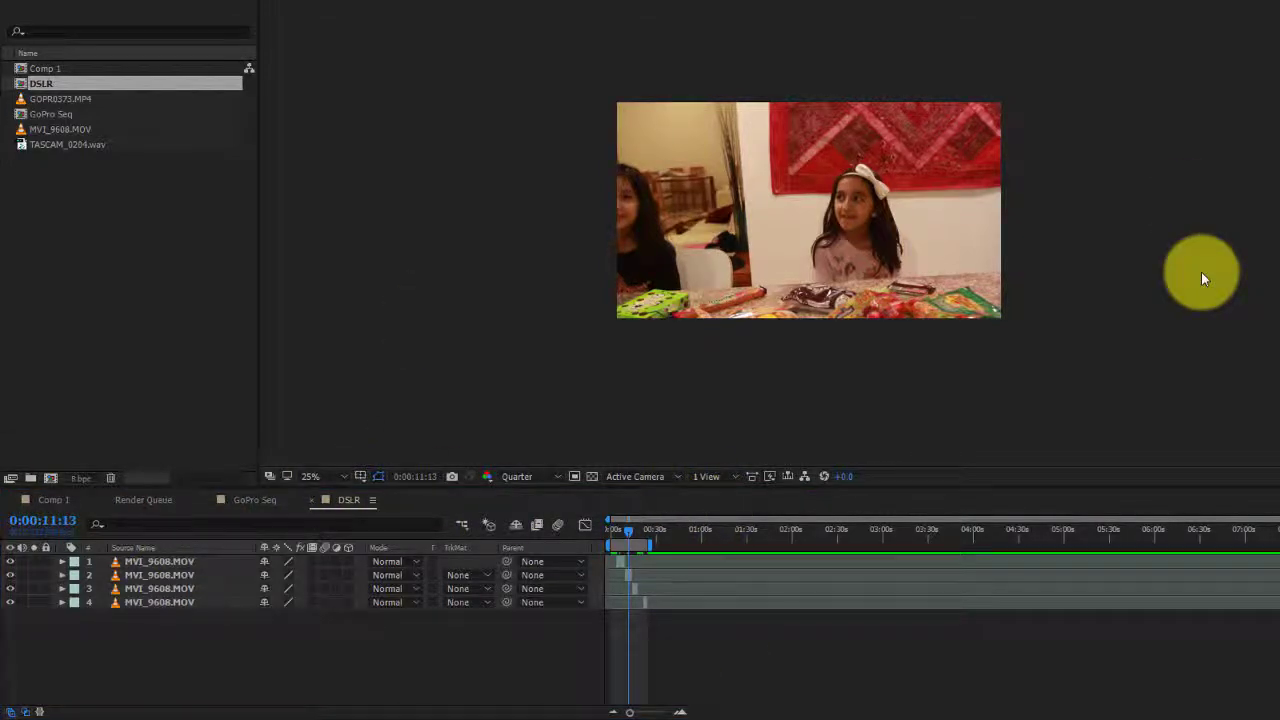
Add Comp 1 to the Render Queue with QuickTime as the output module format.
click(50, 499)
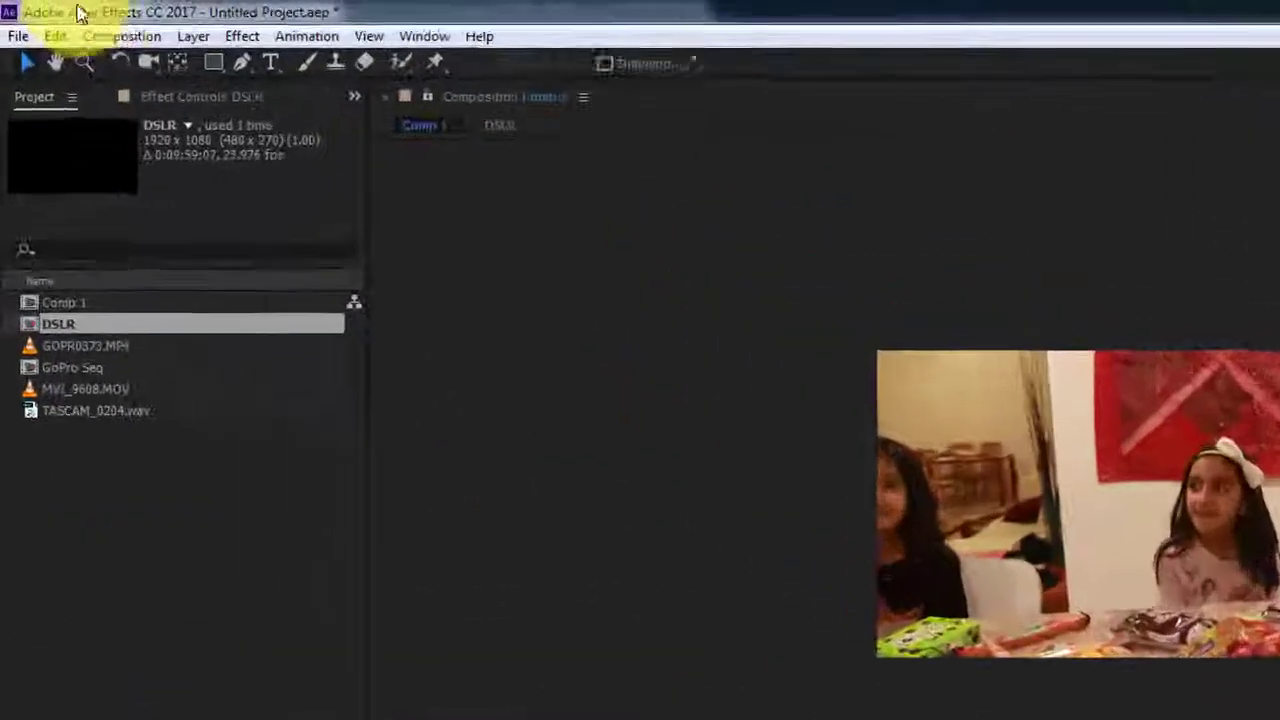
click(74, 21)
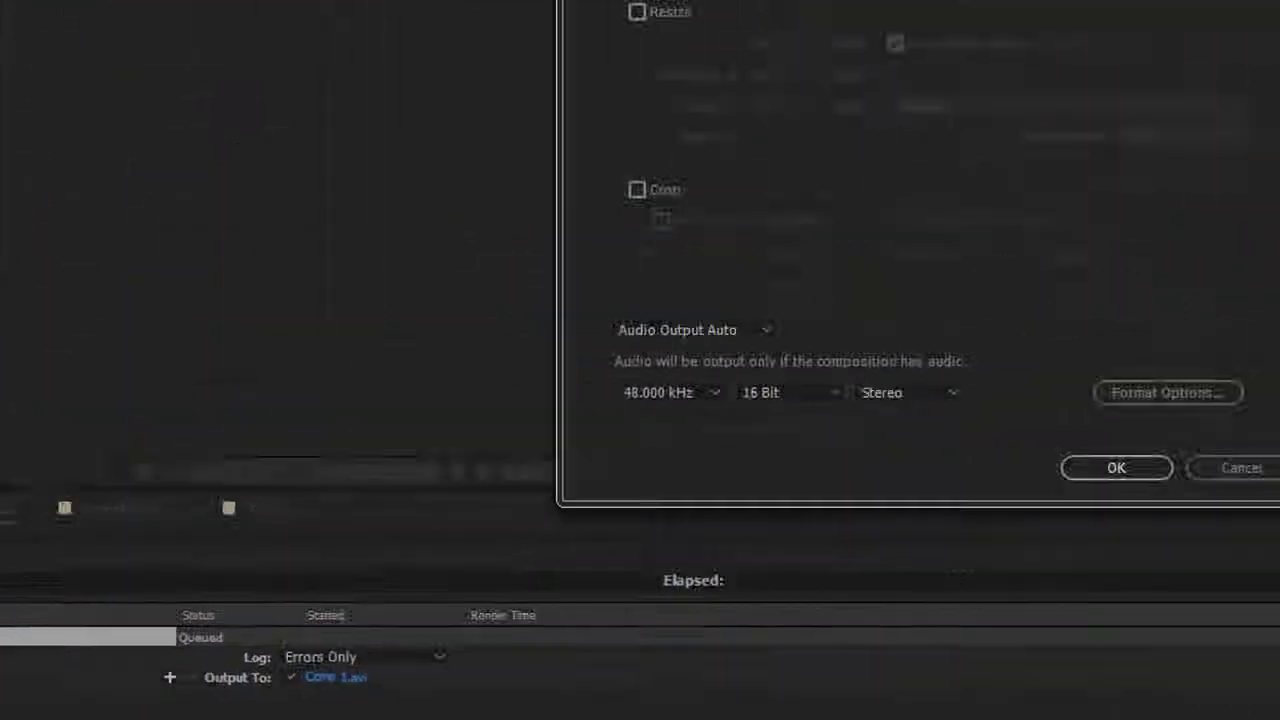
click(309, 140)
click(294, 363)
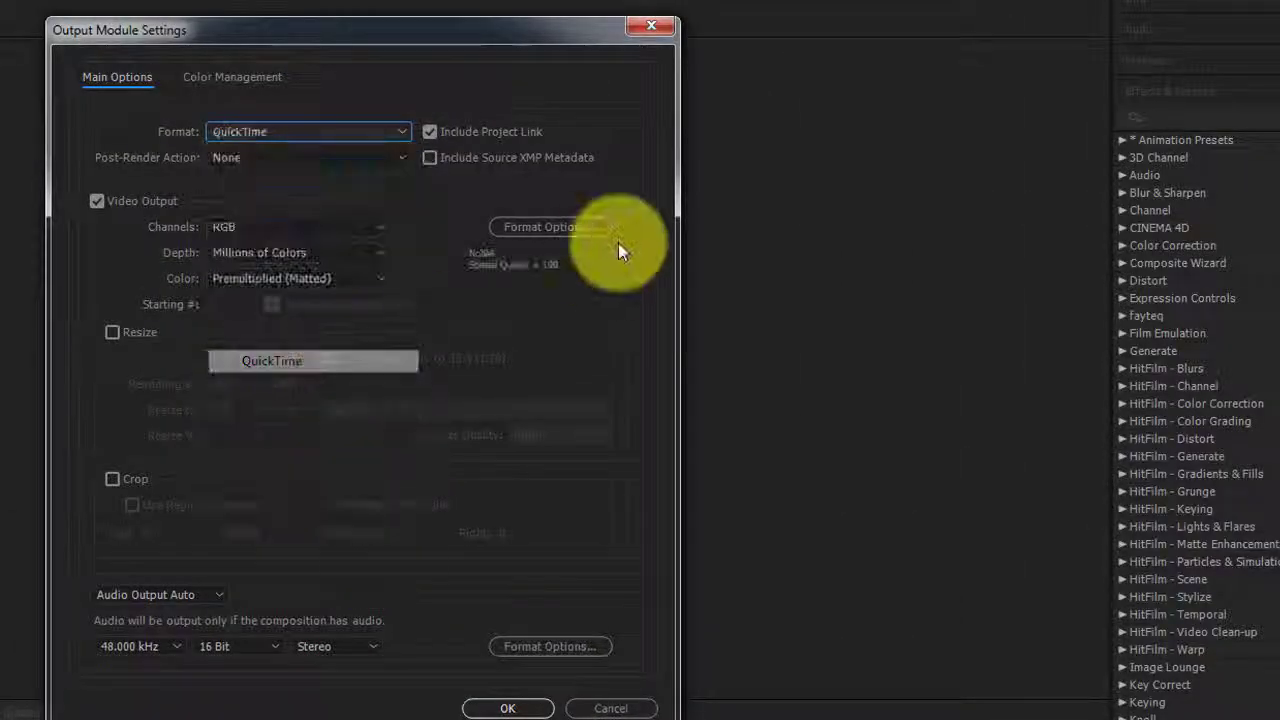